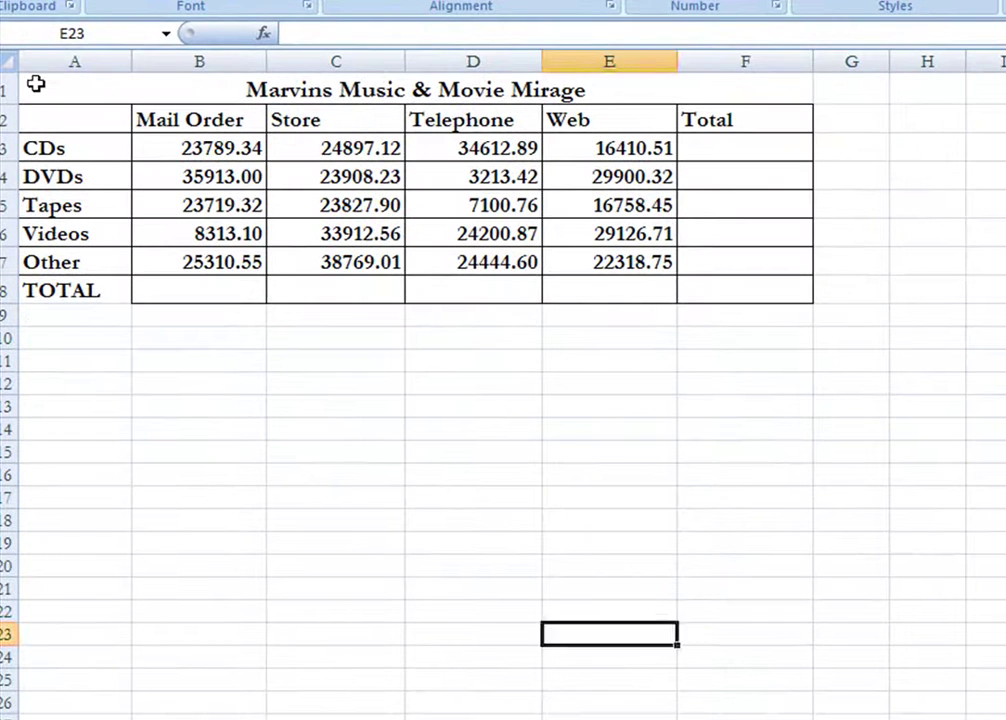
# - Try a larger font size on the merged title, then return it to its original size
pyautogui.click(38, 85)
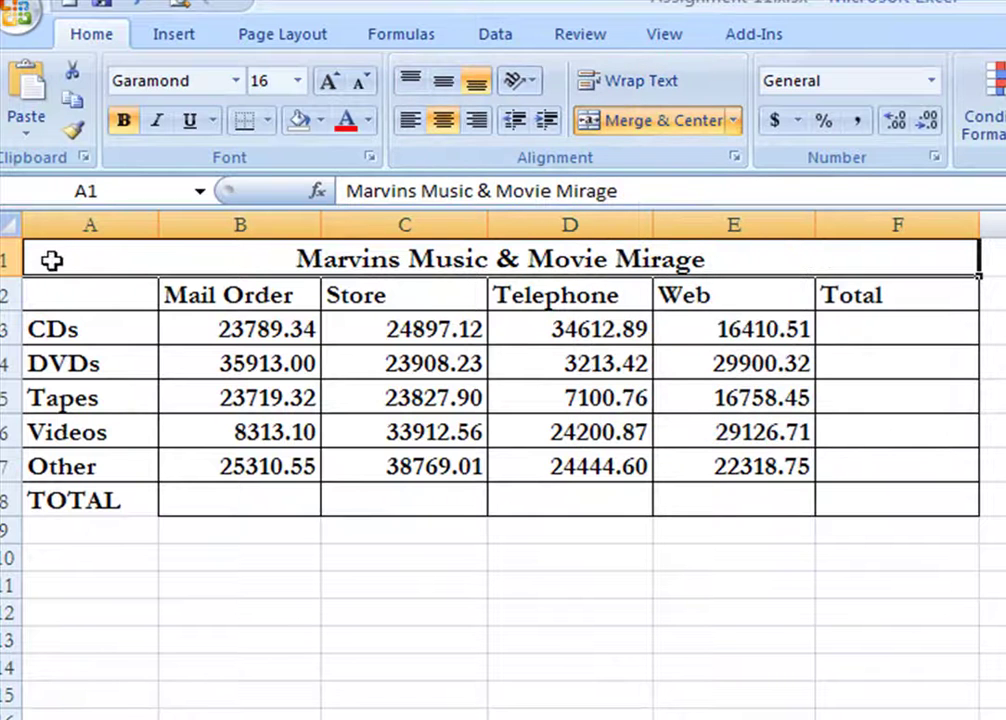
pyautogui.click(331, 80)
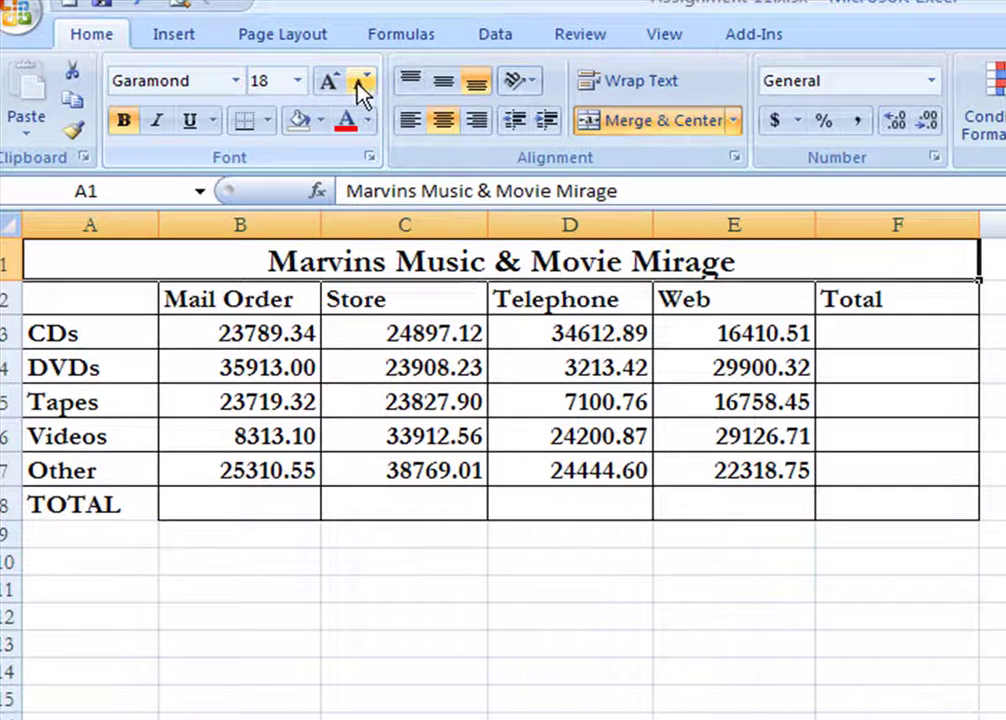
pyautogui.click(362, 82)
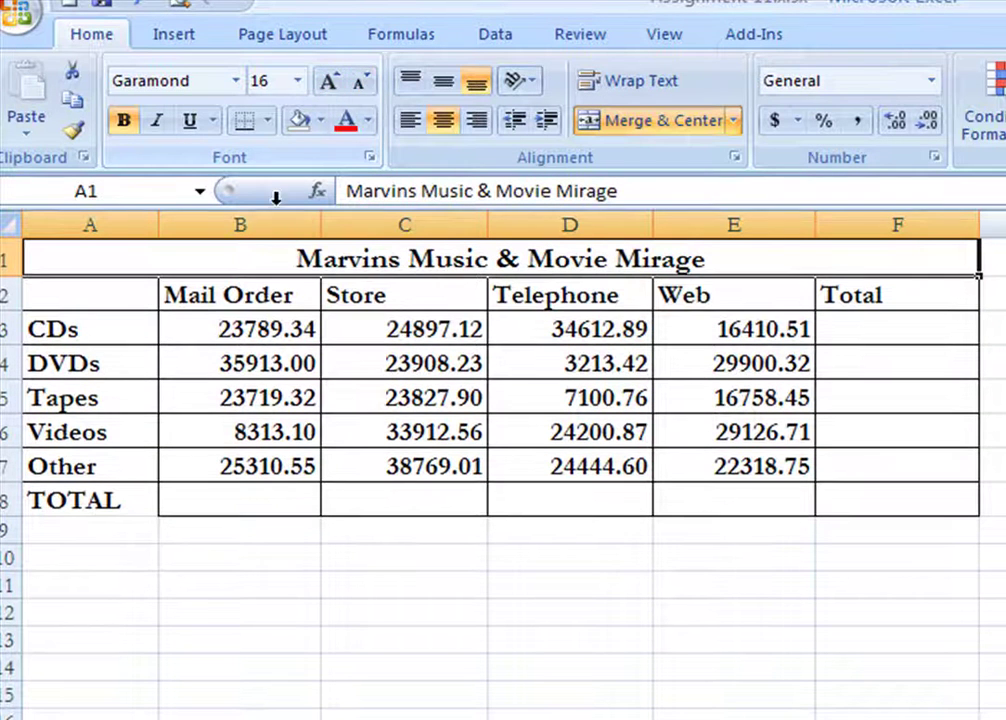
# - Select the sales figures block B3:F8 and bring up Format Cells
pyautogui.click(246, 337)
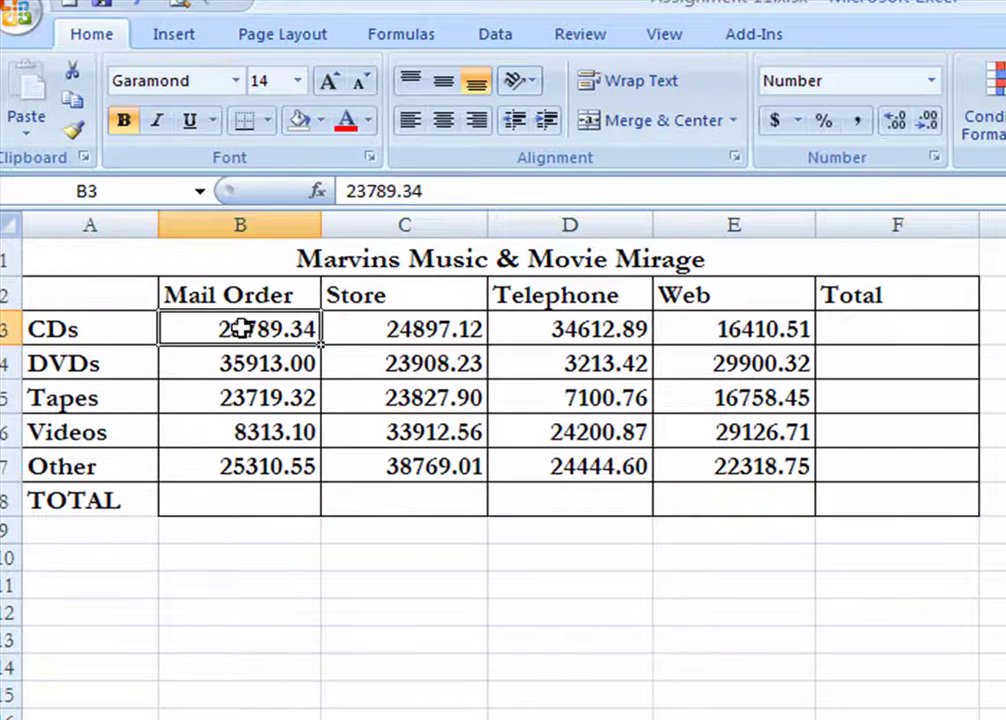
pyautogui.moveTo(241, 332); pyautogui.dragTo(343, 510)
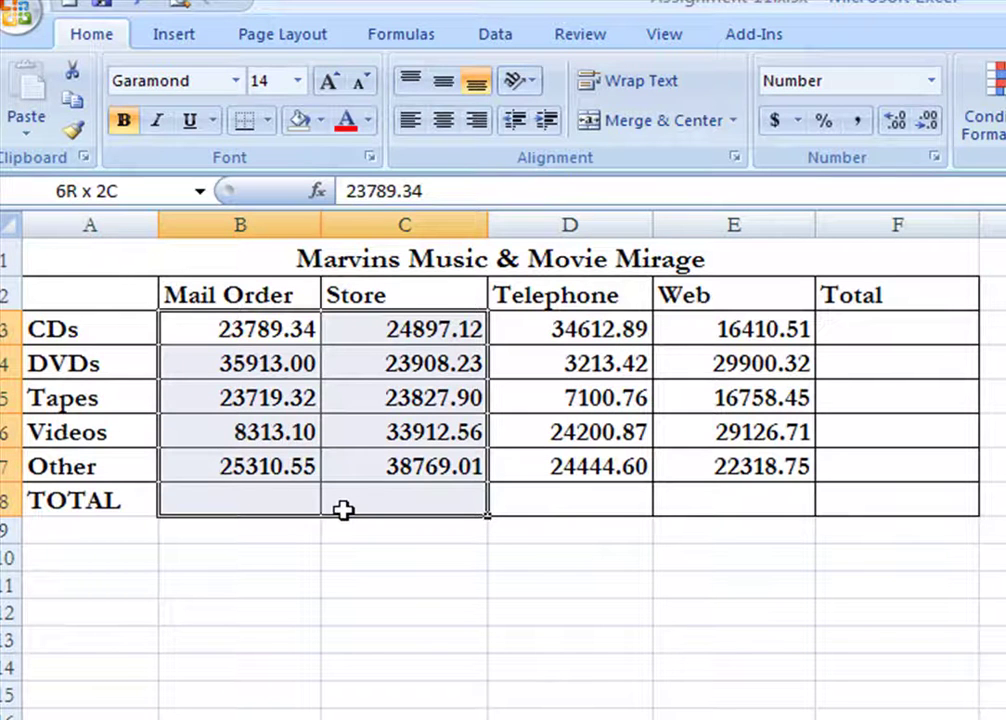
pyautogui.moveTo(343, 510); pyautogui.dragTo(840, 510)
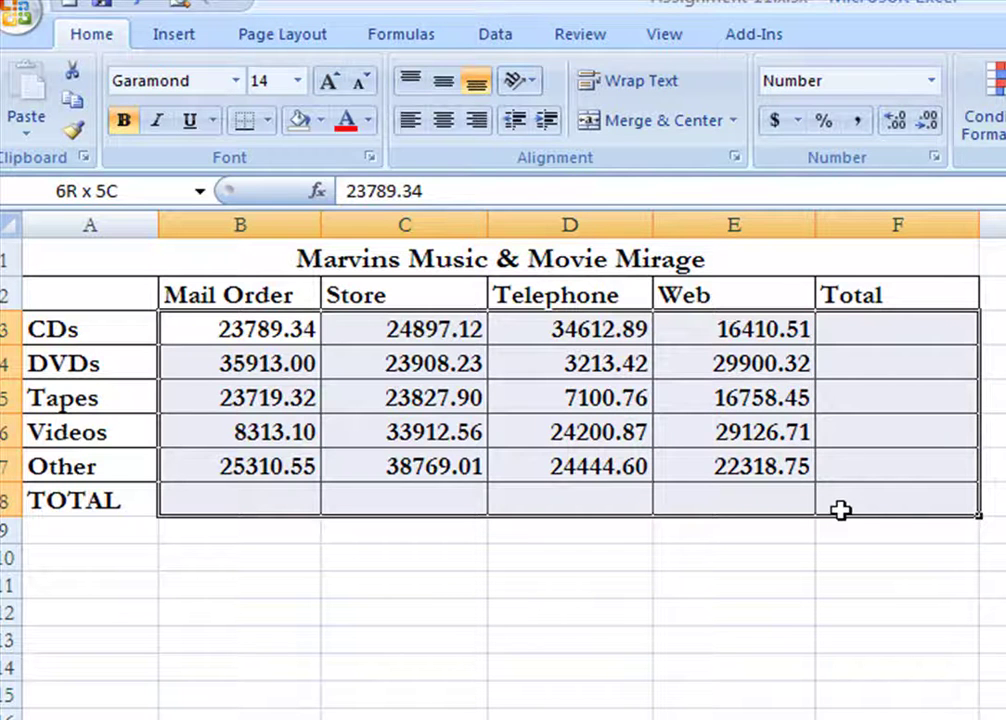
pyautogui.moveTo(840, 510); pyautogui.dragTo(840, 510)
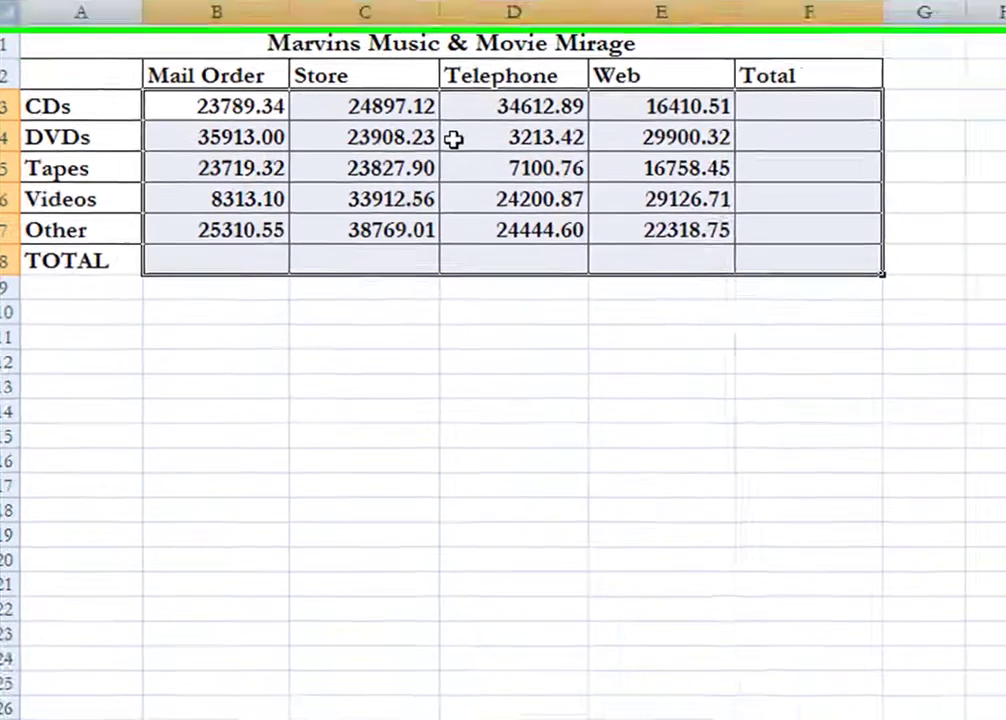
pyautogui.rightClick(496, 328)
pyautogui.click(537, 396)
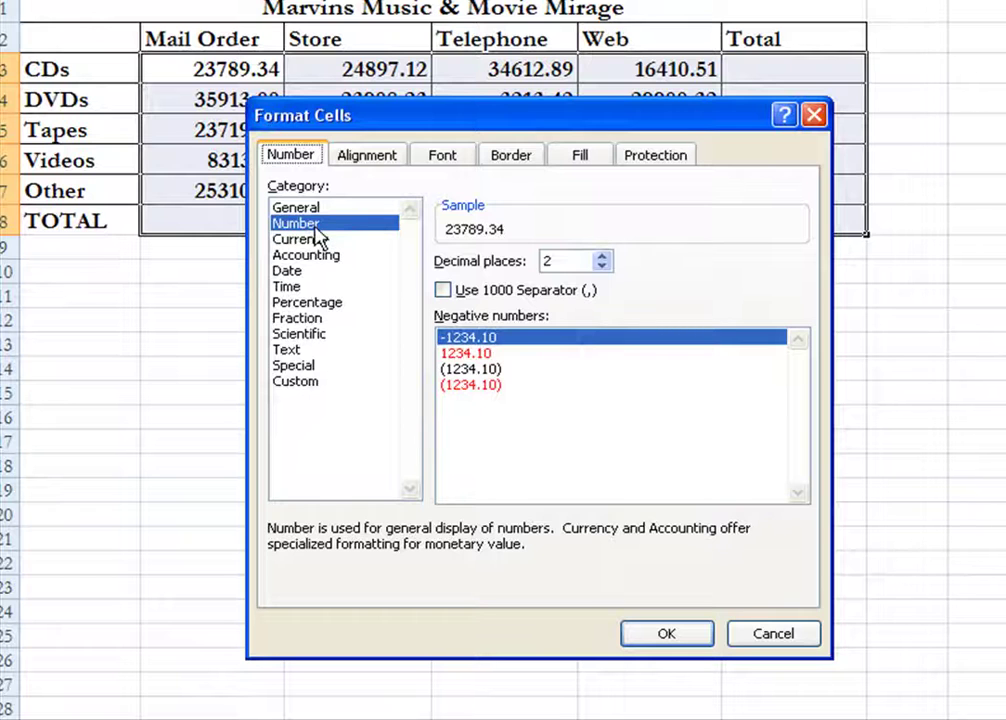
# - Format the selected figures as Currency with the $ symbol and 2 decimal places
pyautogui.click(443, 291)
pyautogui.click(443, 291)
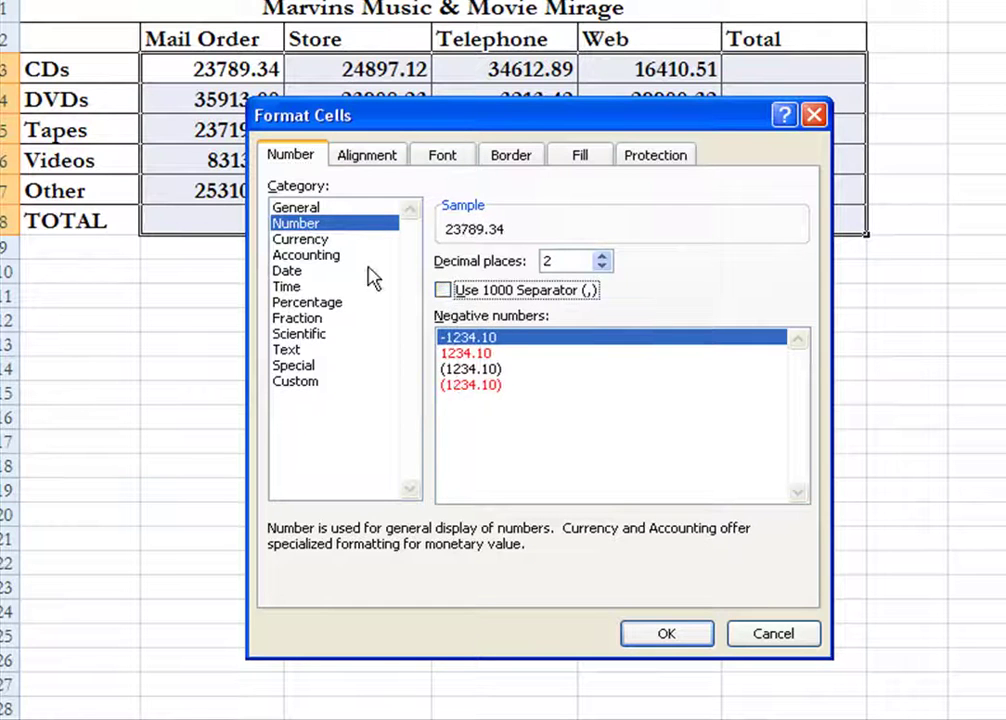
pyautogui.click(308, 241)
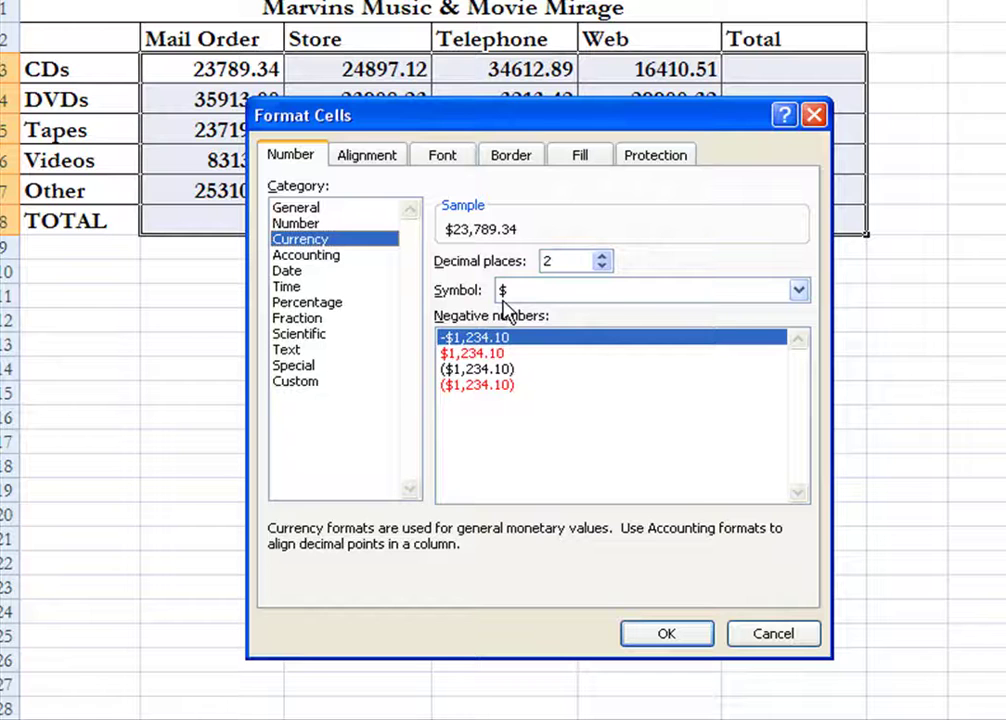
pyautogui.click(798, 290)
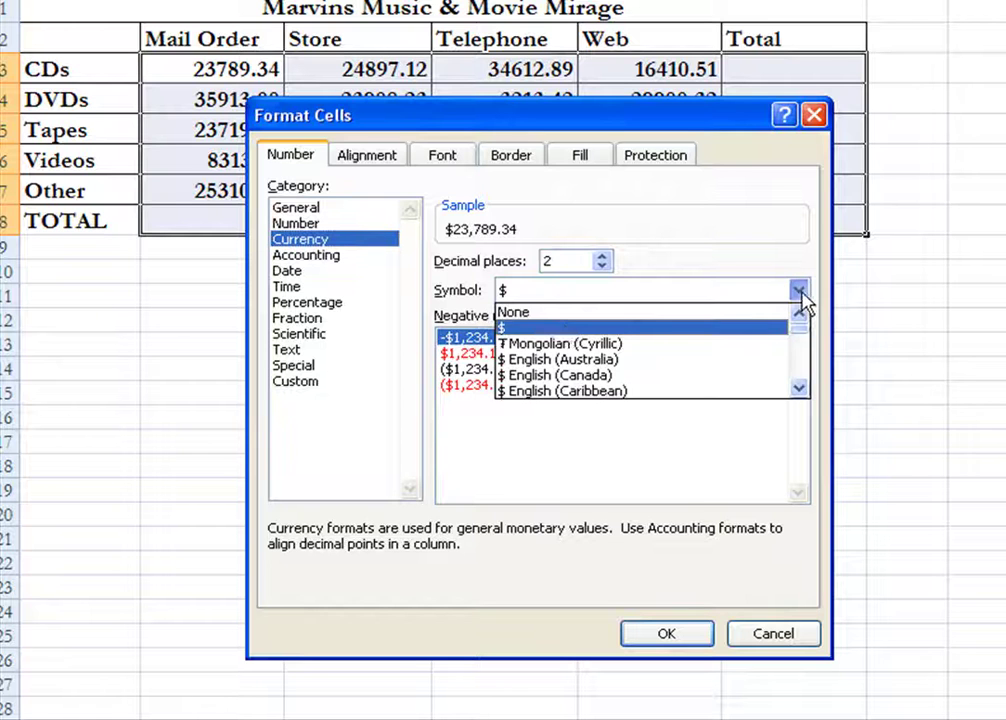
pyautogui.click(540, 314)
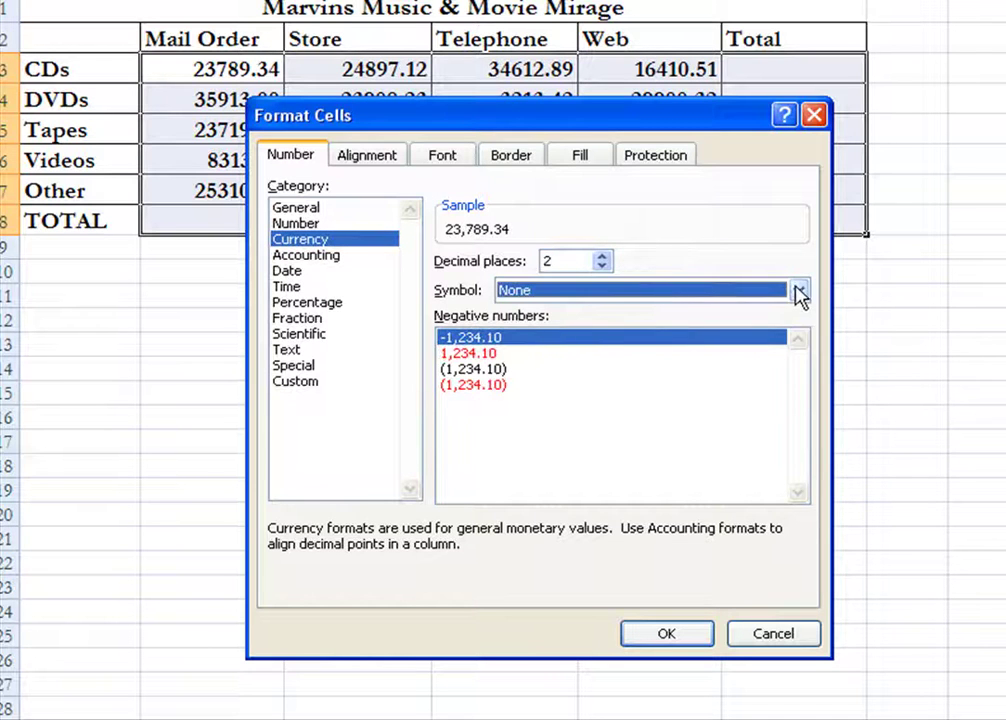
pyautogui.click(778, 290)
pyautogui.click(500, 327)
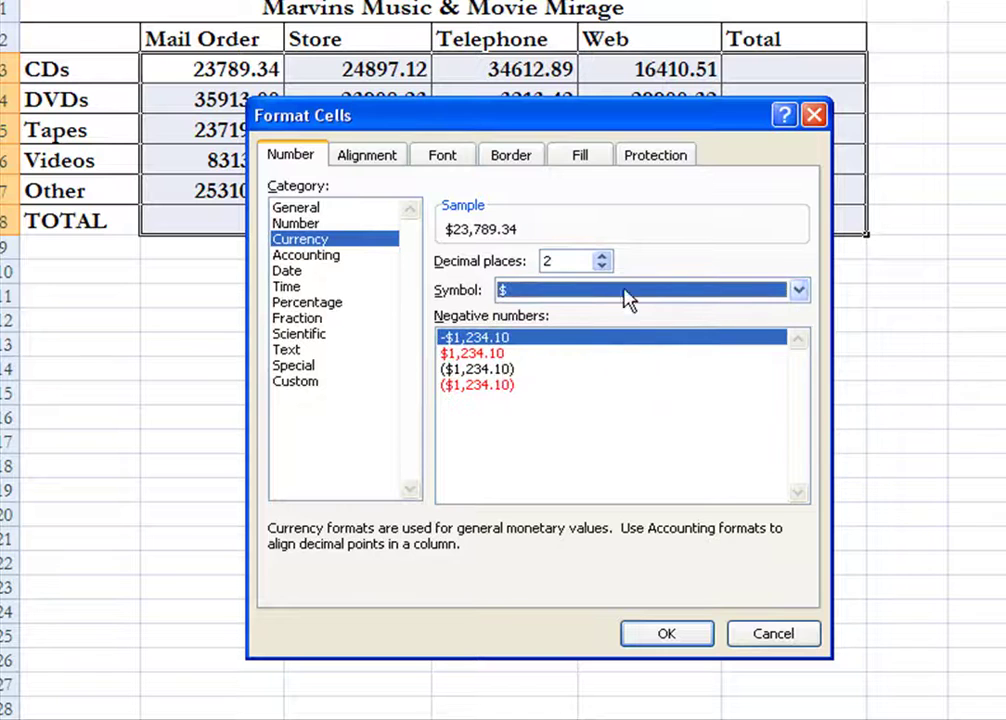
pyautogui.click(662, 636)
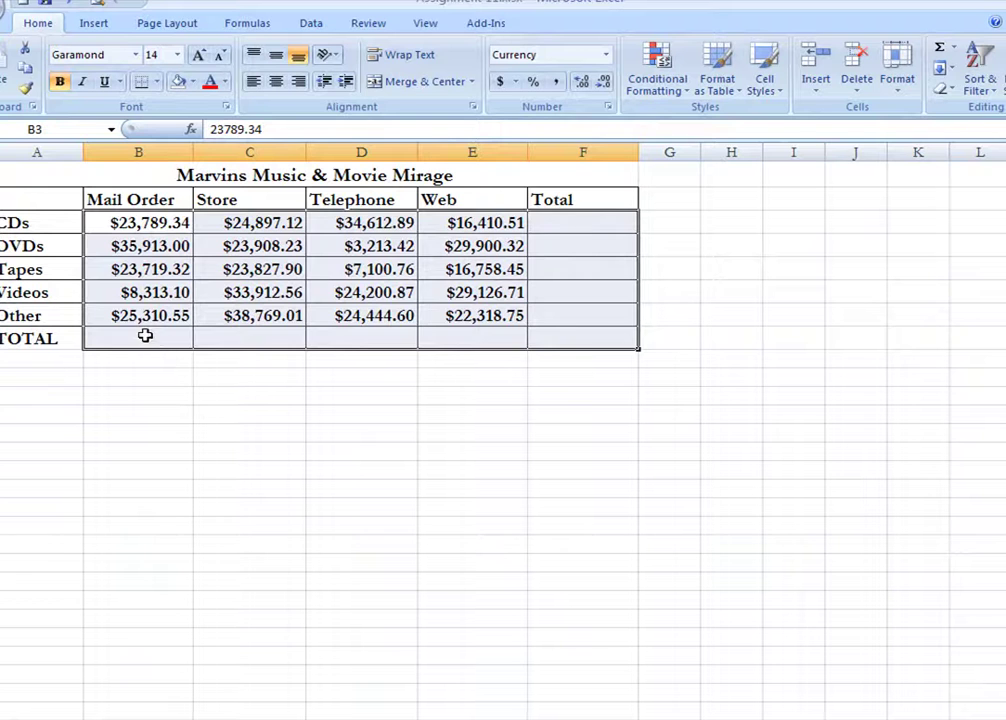
pyautogui.click(145, 336)
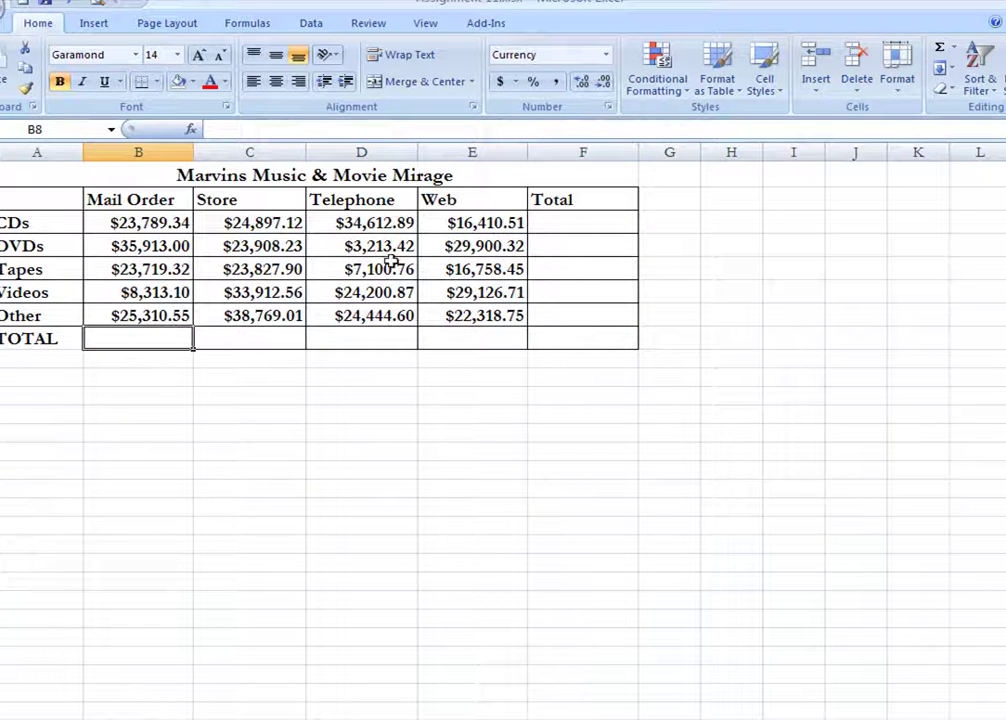
# - AutoSum the Mail Order total in B8 and fill it across row 8 to F8
pyautogui.click(940, 50)
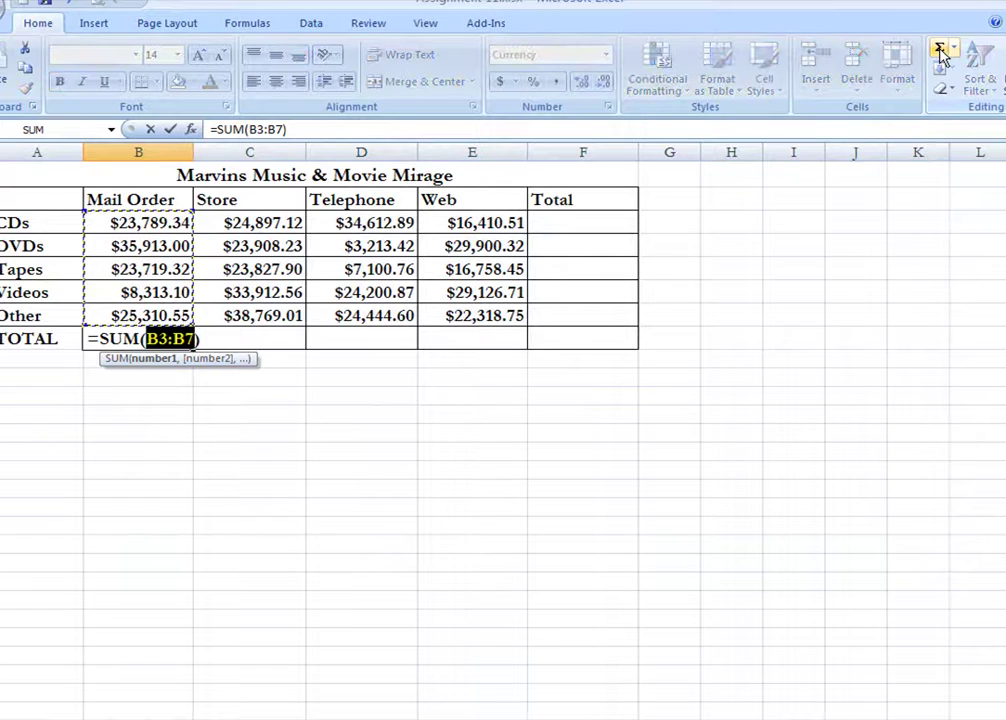
pyautogui.press('Return')
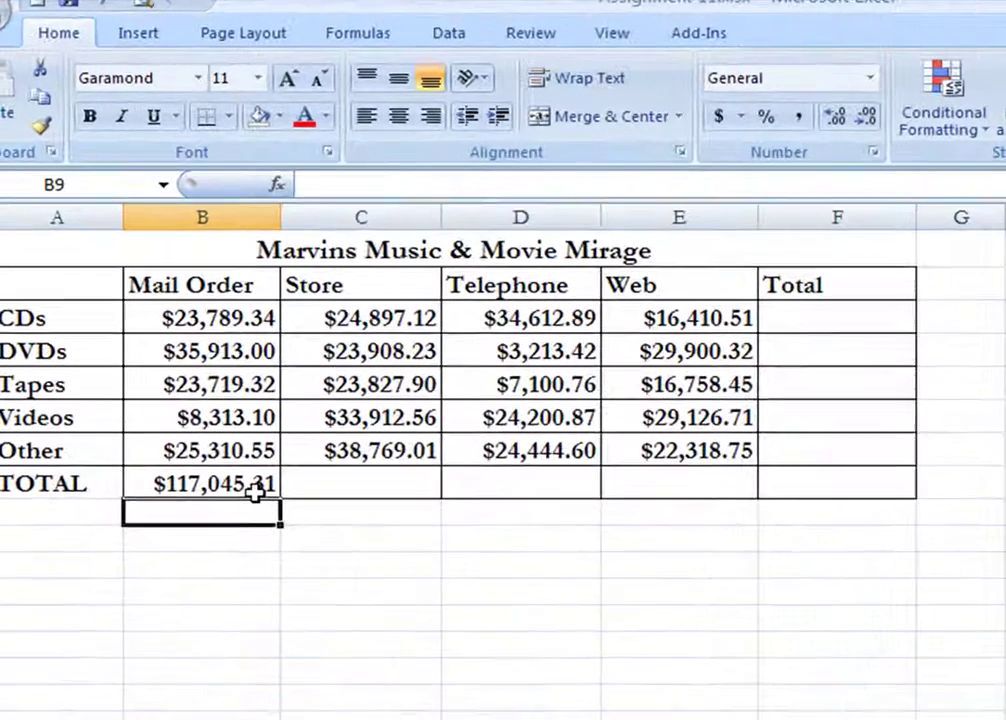
pyautogui.click(212, 395)
pyautogui.moveTo(278, 498); pyautogui.dragTo(847, 494)
# - Sum the CDs and DVDs rows in F3 and F4, then fill the total down column F
pyautogui.click(805, 315)
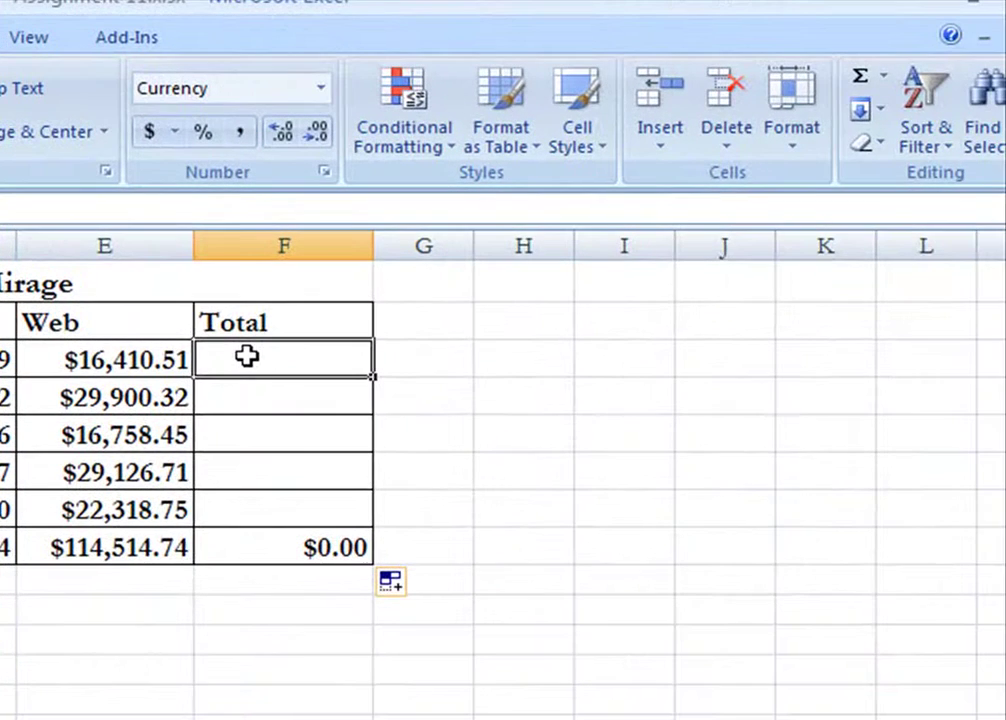
pyautogui.click(865, 78)
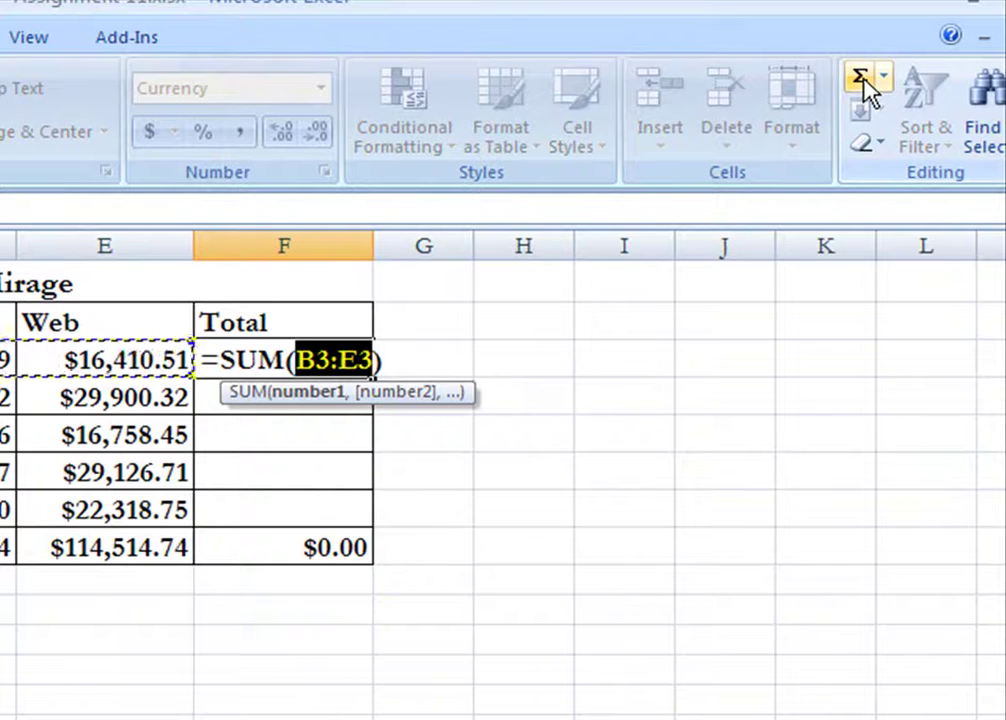
pyautogui.press('Return')
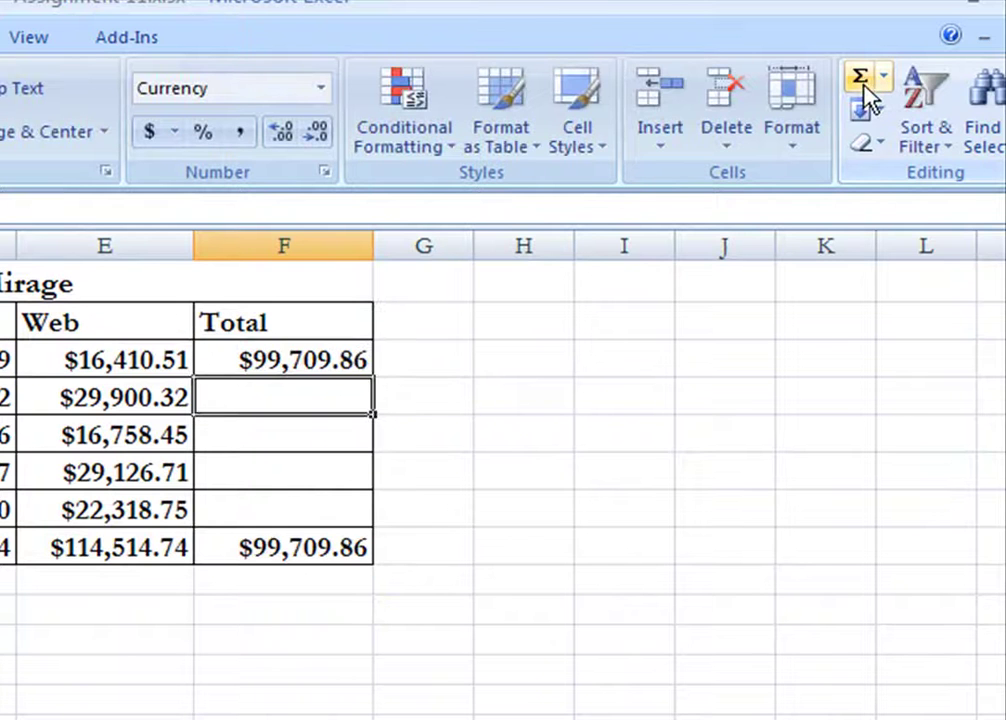
pyautogui.click(864, 86)
pyautogui.press('Return')
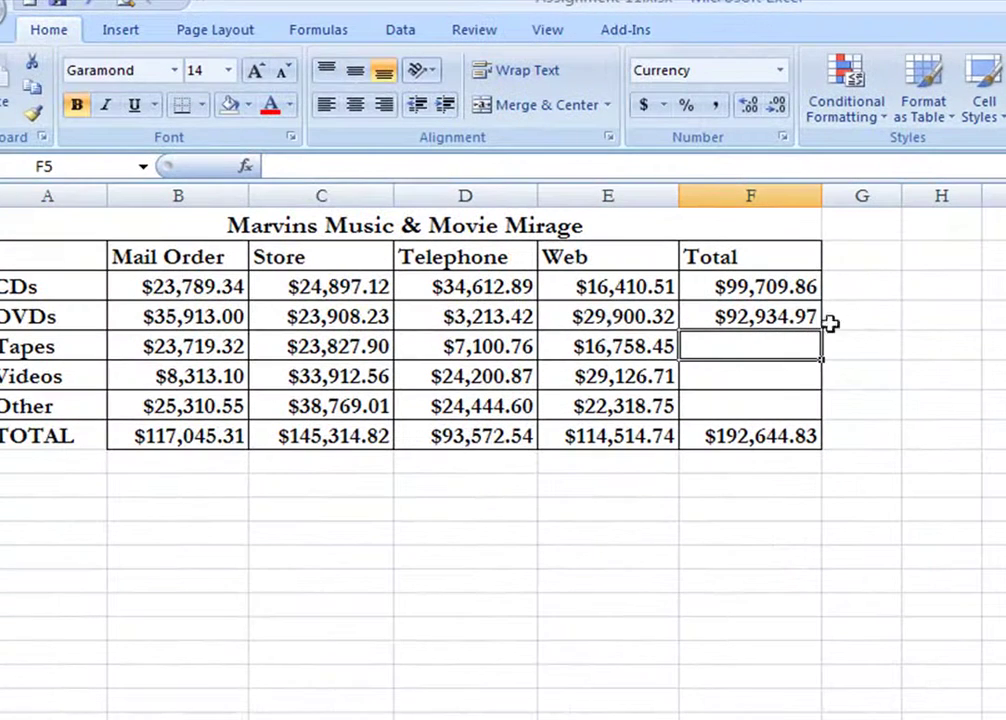
pyautogui.click(490, 370)
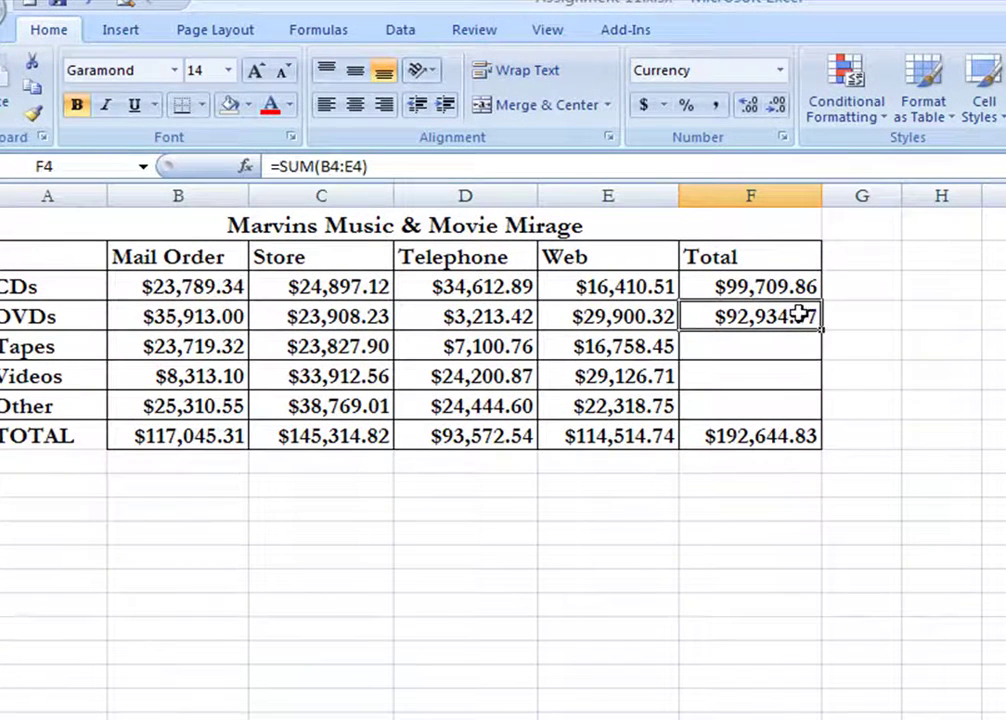
pyautogui.moveTo(820, 328); pyautogui.dragTo(812, 421)
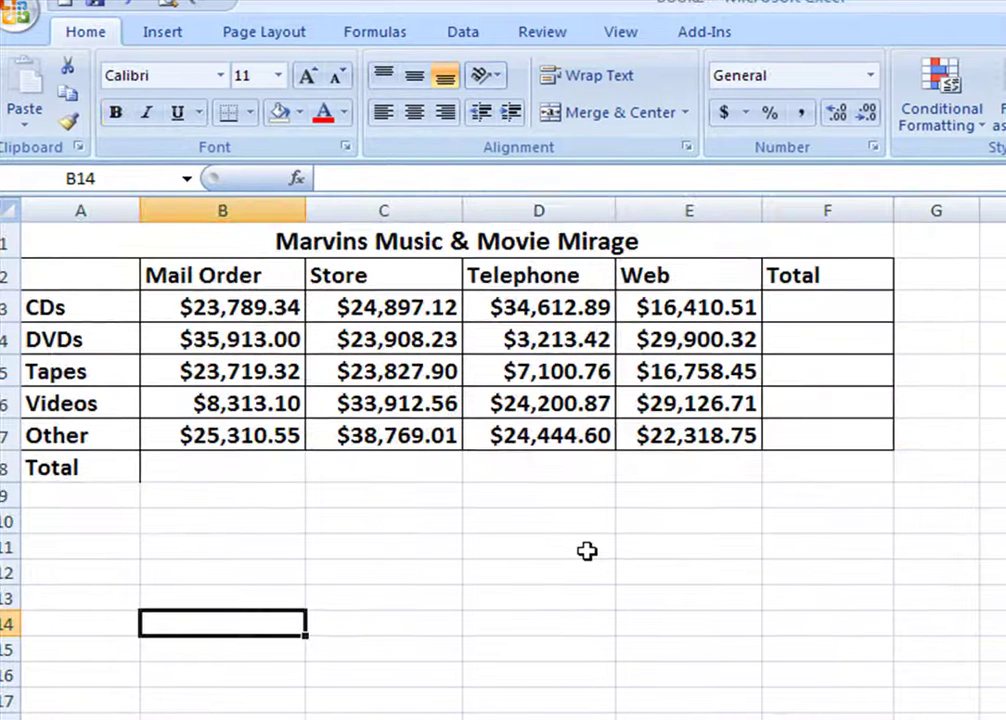
# - Select the Mail Order and Store sales figures and fill row 8 with column totals using Alt+=
pyautogui.click(221, 312)
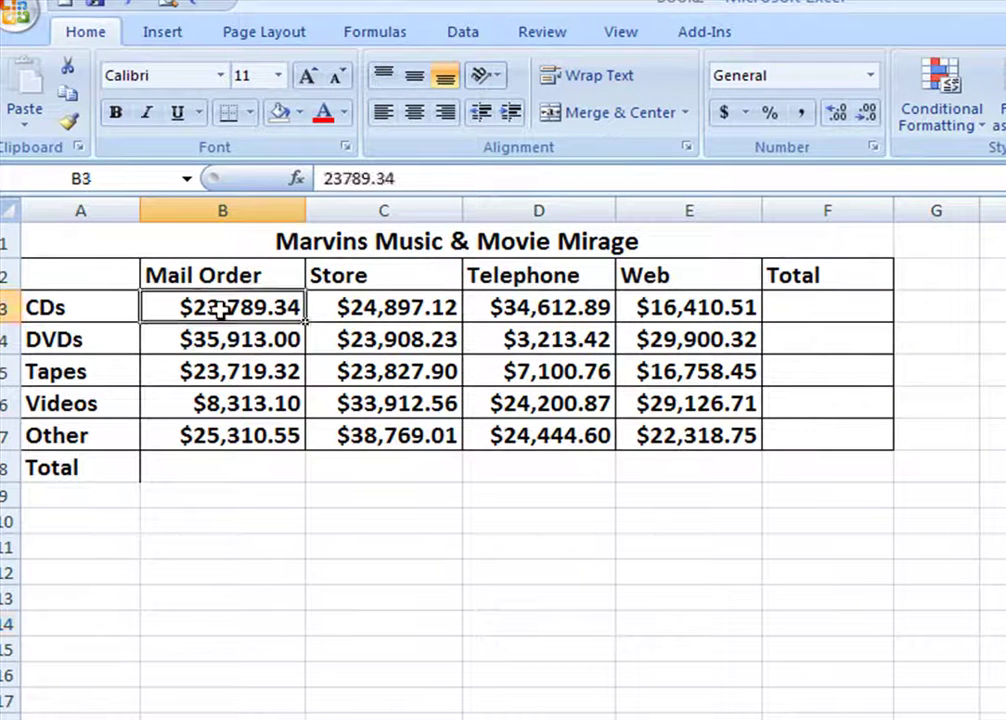
pyautogui.moveTo(219, 303); pyautogui.dragTo(637, 422)
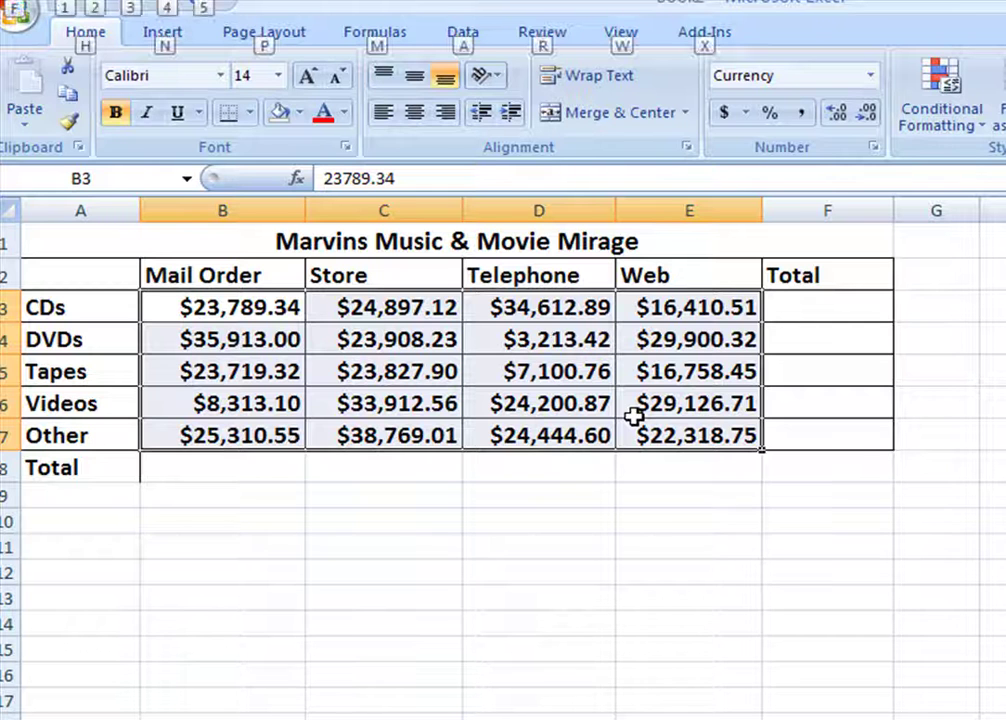
pyautogui.hotkey('alt', '=')
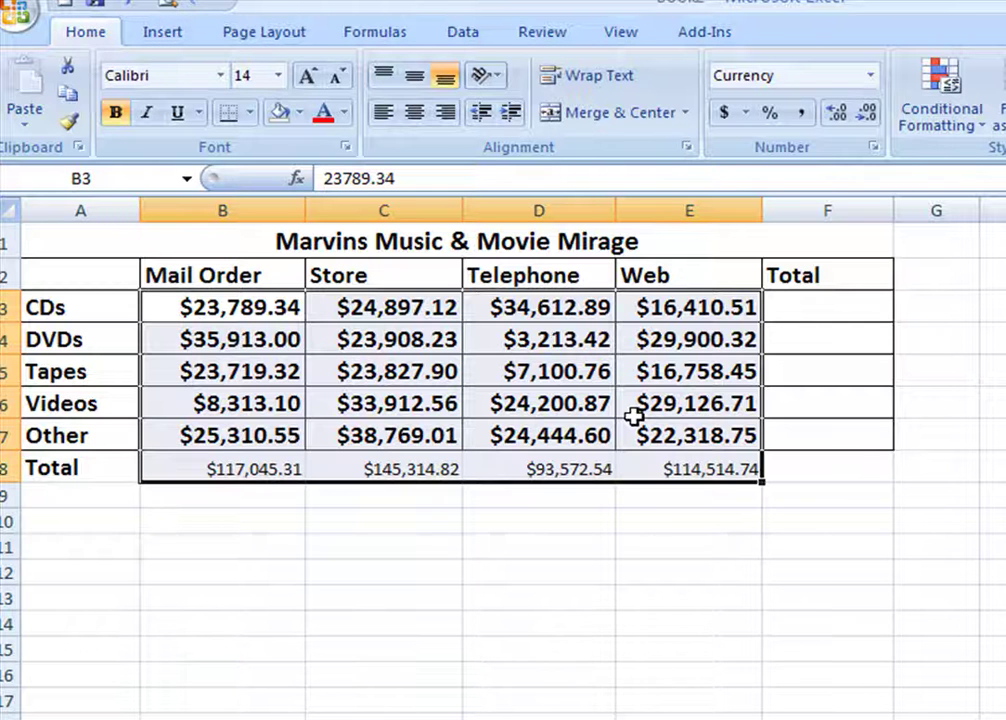
pyautogui.click(543, 613)
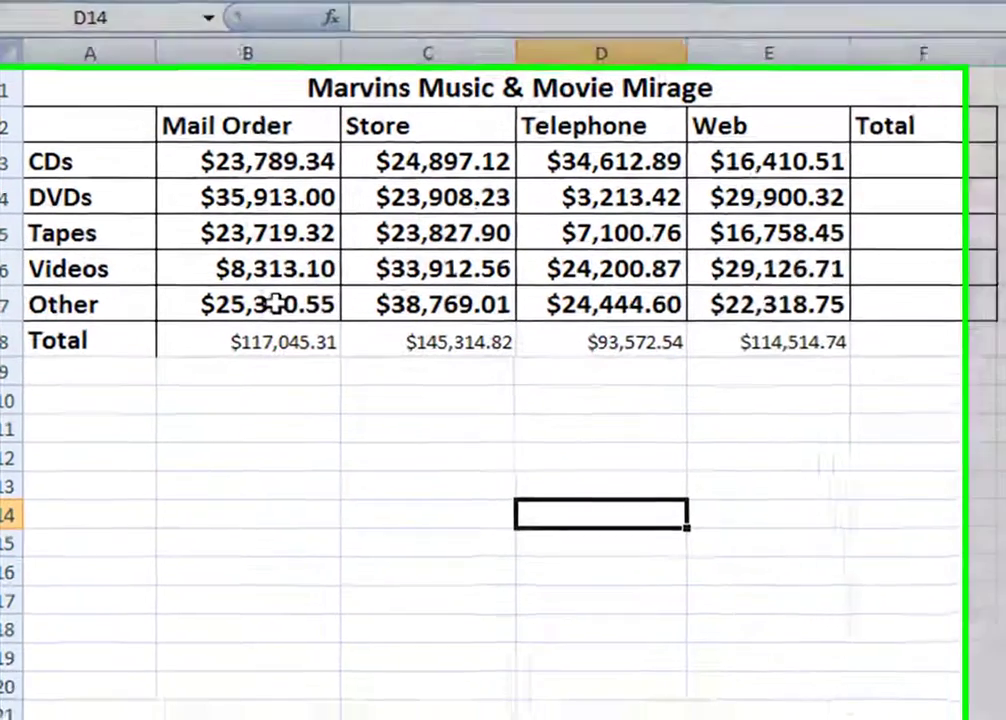
# - Copy B7's formatting onto the Total row figures B8:E8 with Format Painter
pyautogui.click(247, 434)
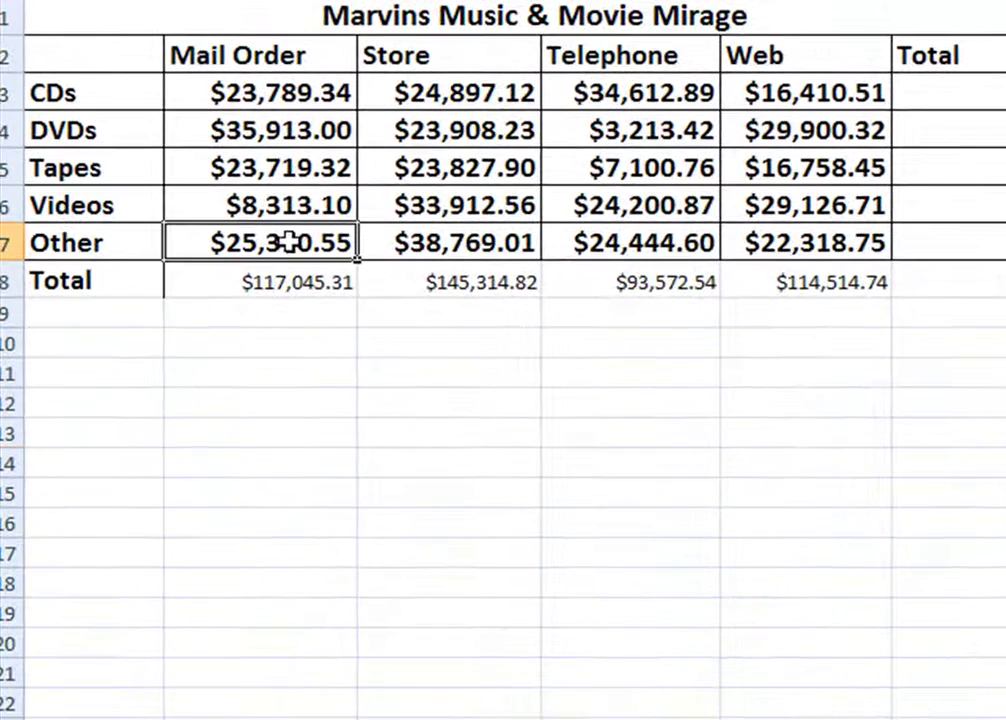
pyautogui.rightClick(288, 240)
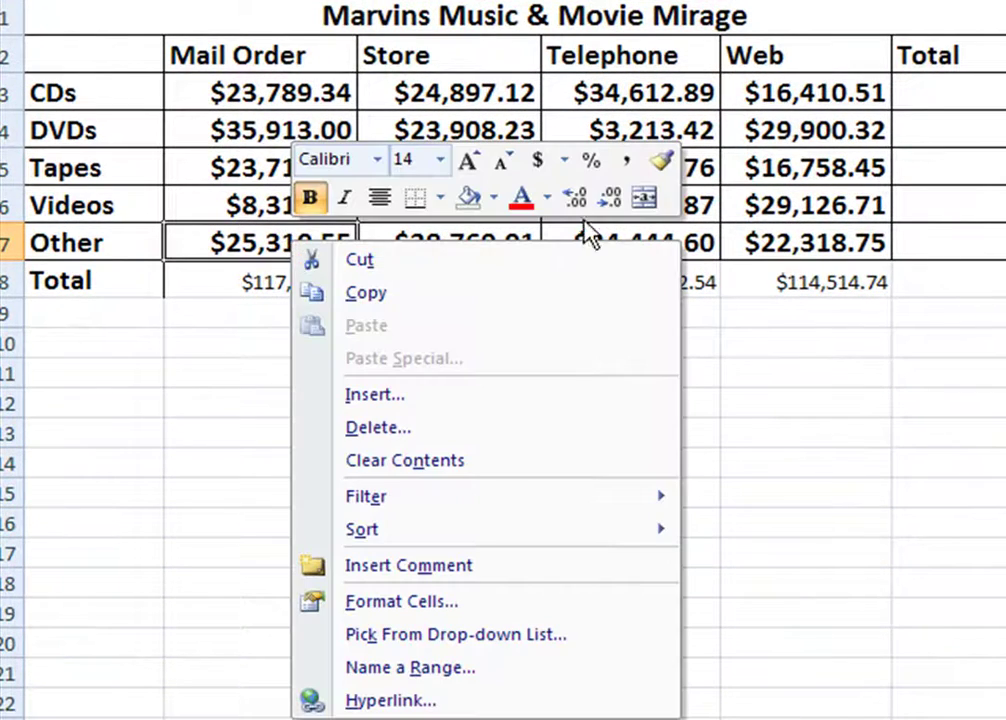
pyautogui.click(662, 163)
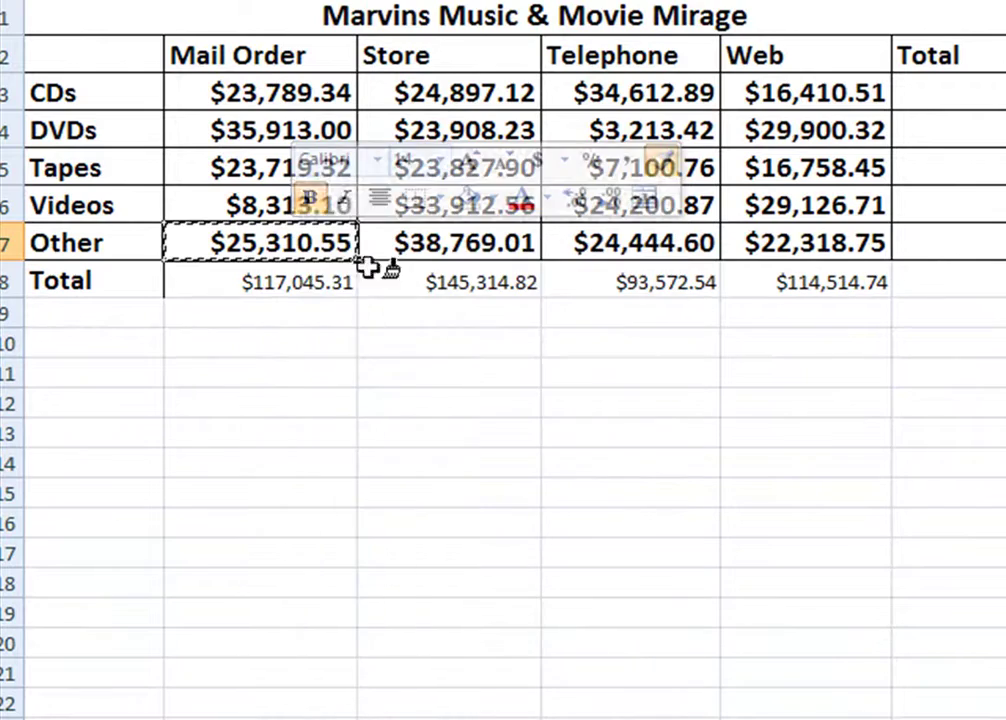
pyautogui.moveTo(314, 283); pyautogui.dragTo(800, 283)
pyautogui.click(712, 404)
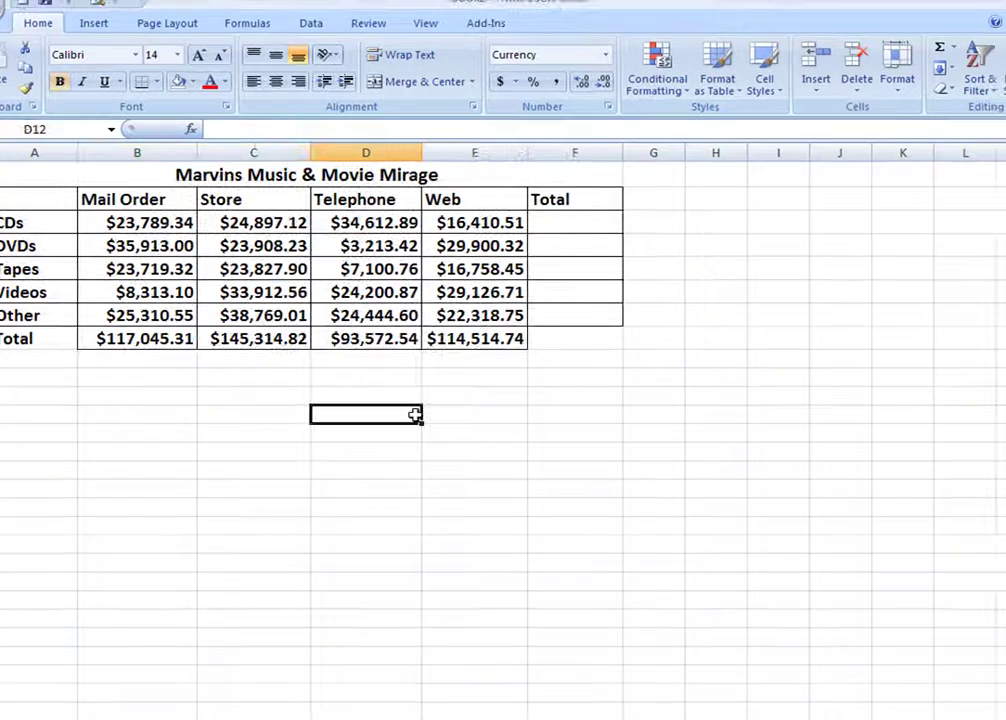
# - AutoSum F3, fill the row total down to F8, and autofit column F to show amounts
pyautogui.click(585, 222)
pyautogui.click(939, 47)
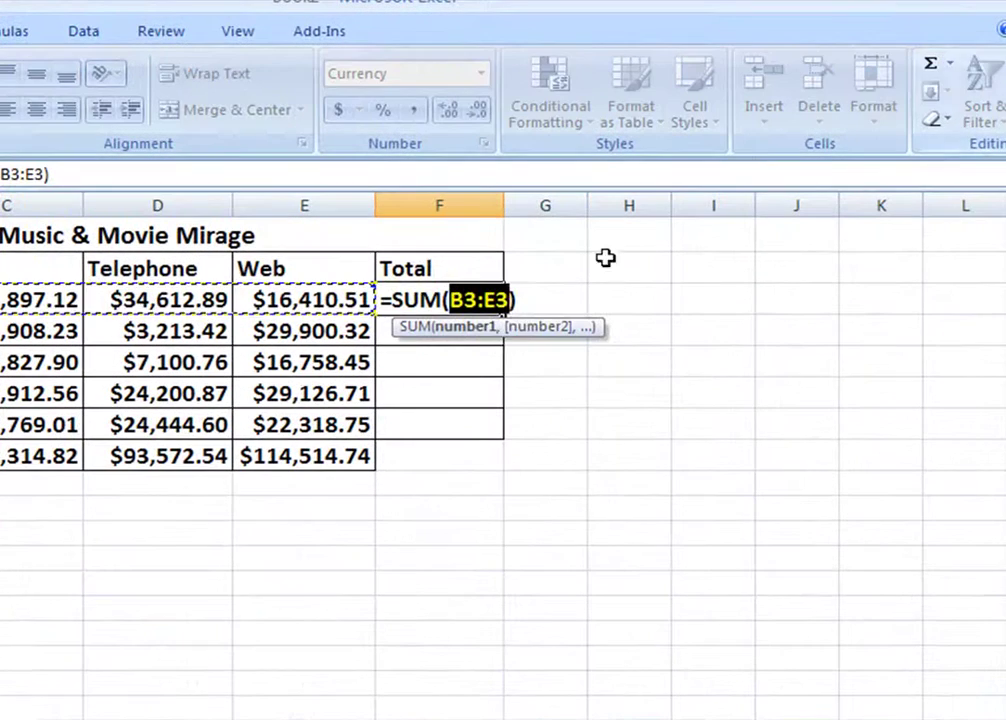
pyautogui.press('Return')
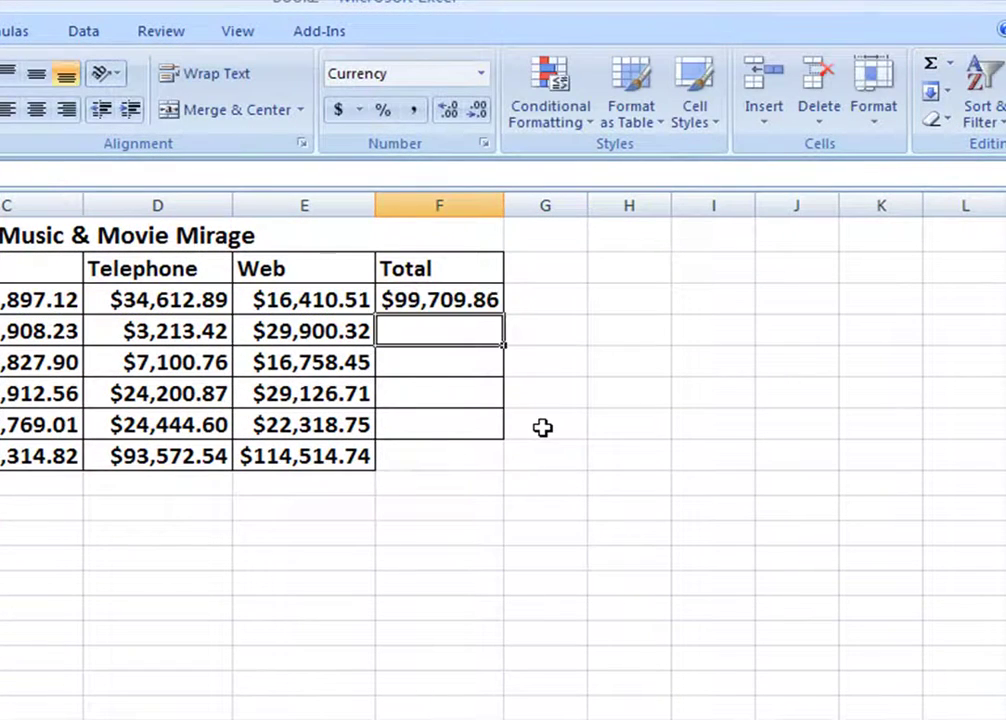
pyautogui.click(492, 305)
pyautogui.moveTo(500, 313); pyautogui.dragTo(498, 467)
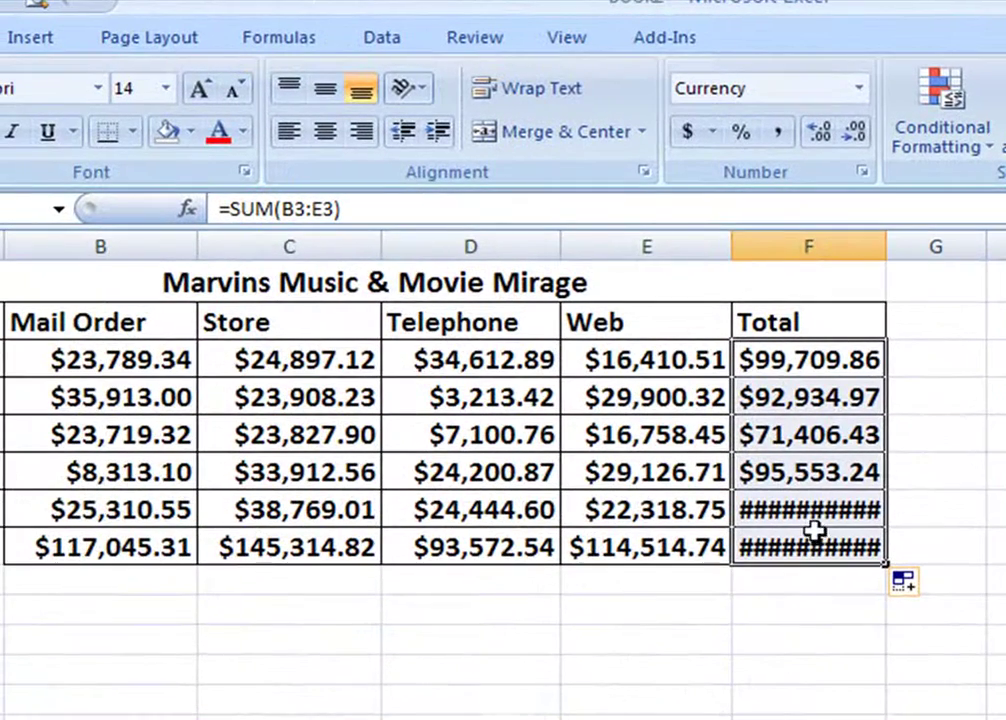
pyautogui.doubleClick(878, 240)
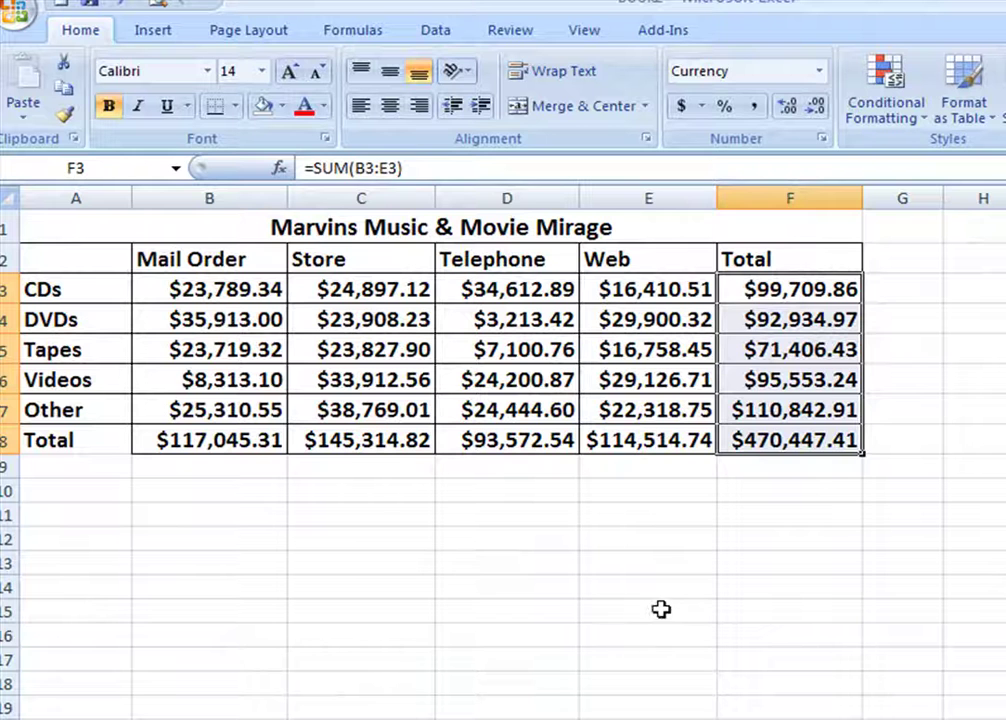
pyautogui.click(559, 608)
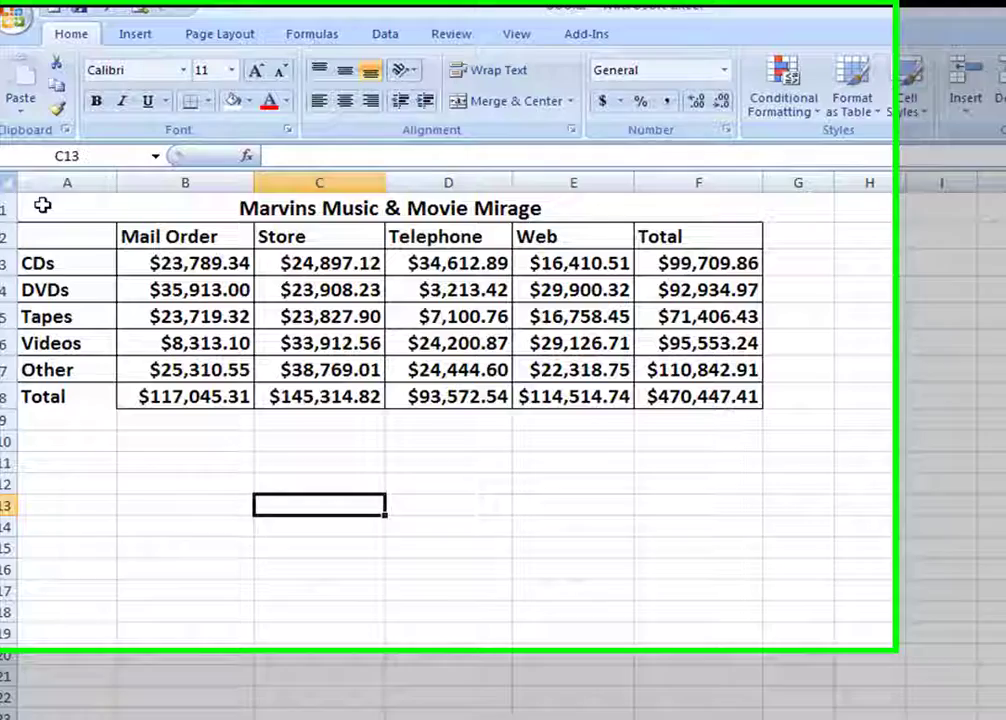
# - Fill the merged title cell A1 orange
pyautogui.click(40, 186)
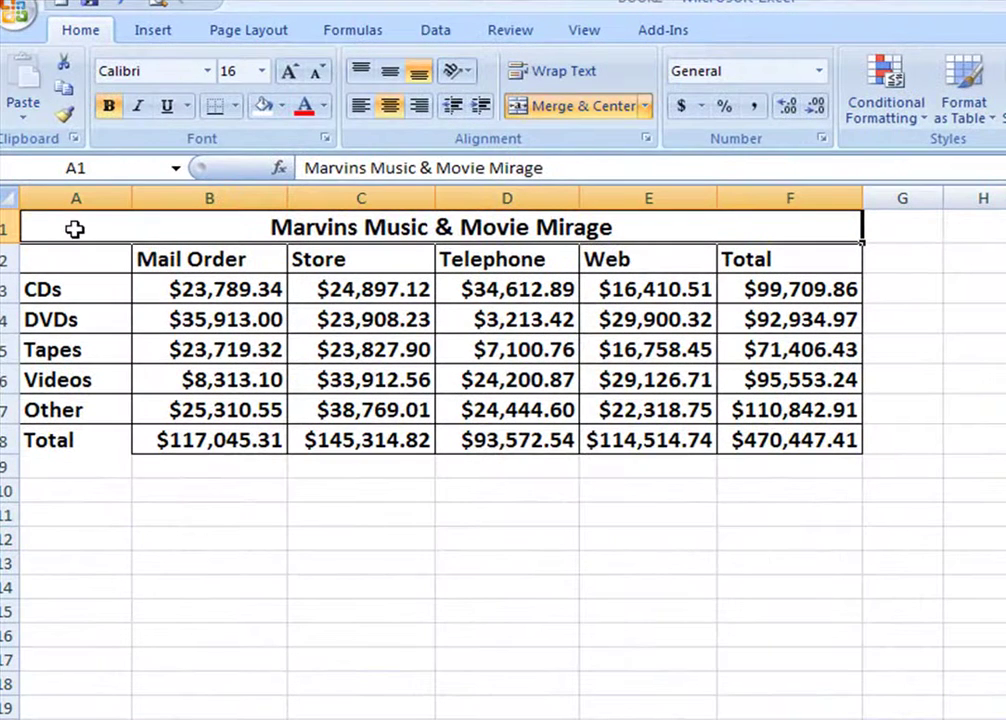
pyautogui.click(282, 106)
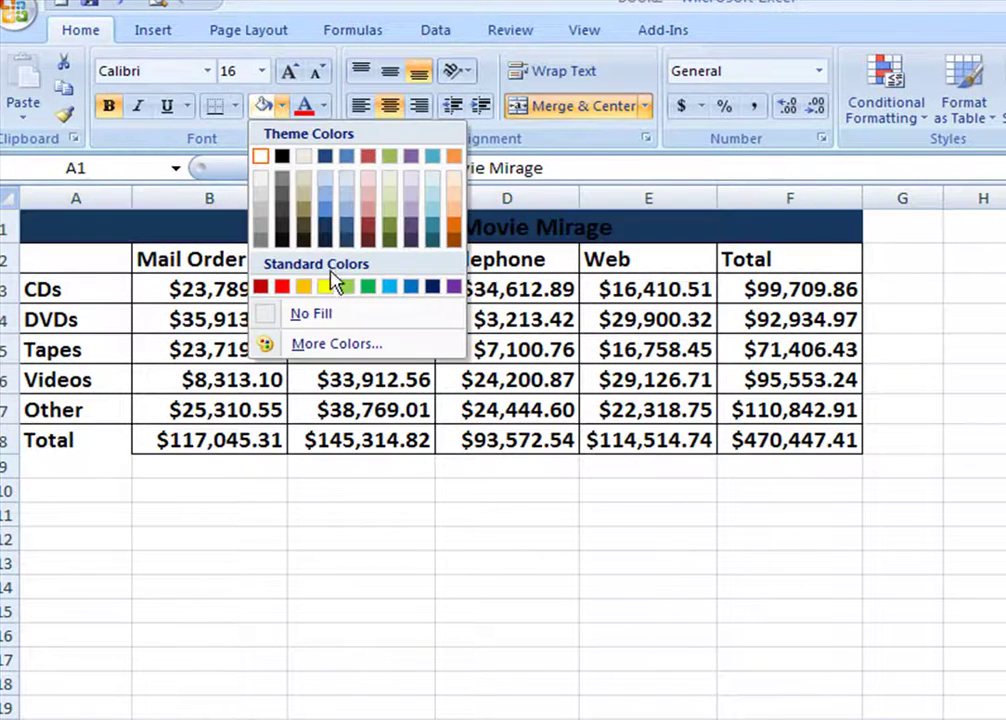
pyautogui.click(307, 290)
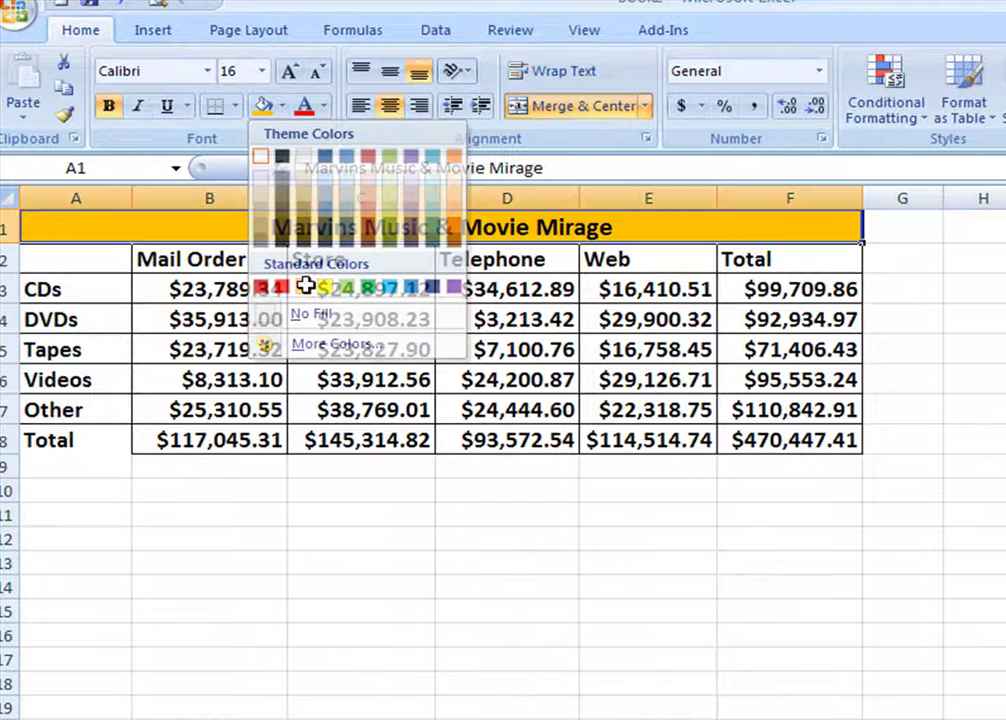
# - Fill the table body A2:F8 yellow
pyautogui.moveTo(83, 263); pyautogui.dragTo(752, 437)
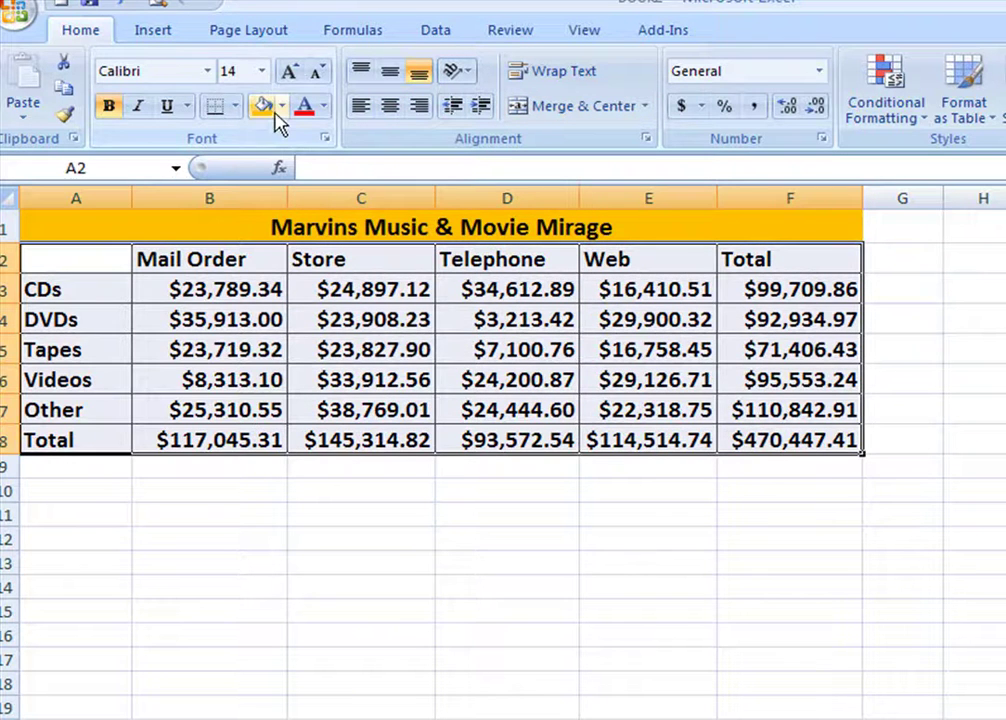
pyautogui.click(282, 106)
pyautogui.click(326, 287)
pyautogui.click(334, 484)
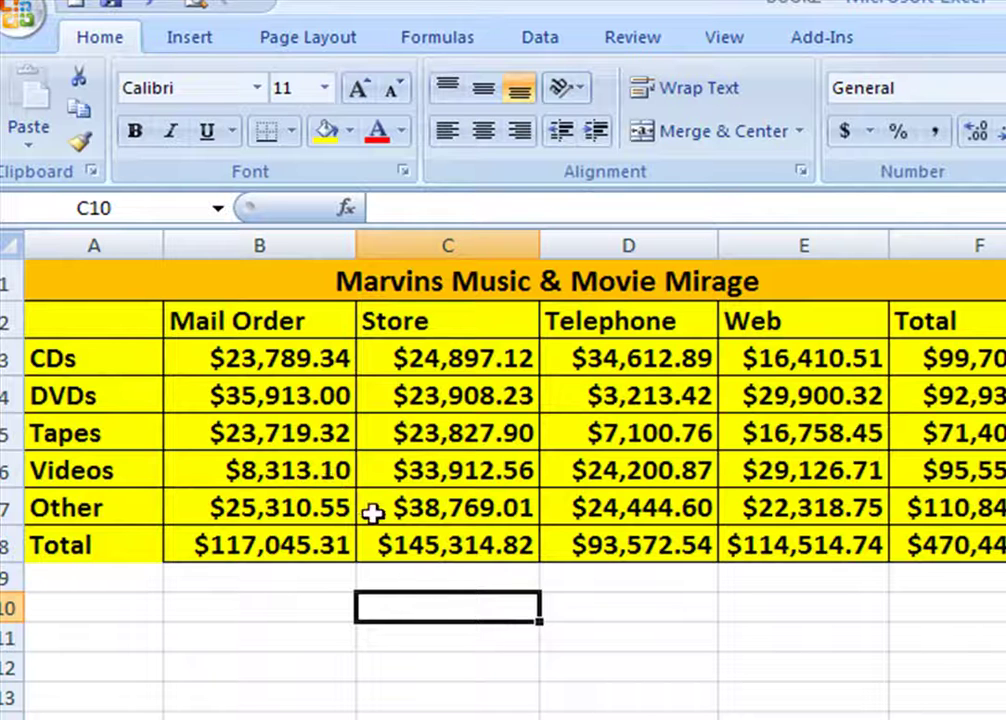
pyautogui.click(190, 40)
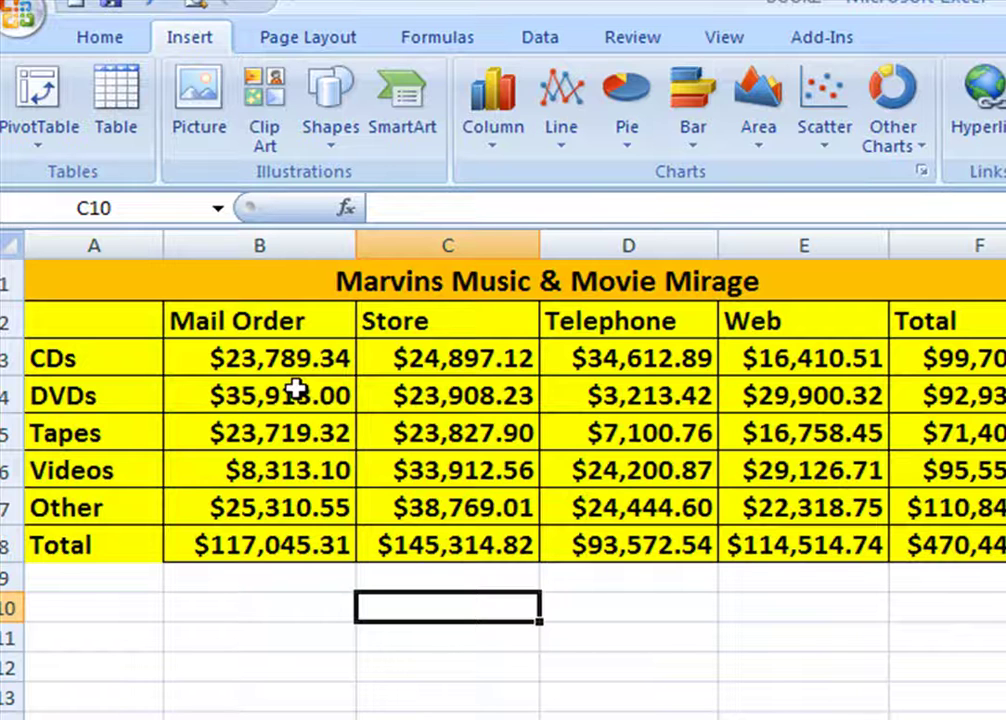
# - Select the range A2:E7 of categories and channel sales for the chart
pyautogui.click(87, 320)
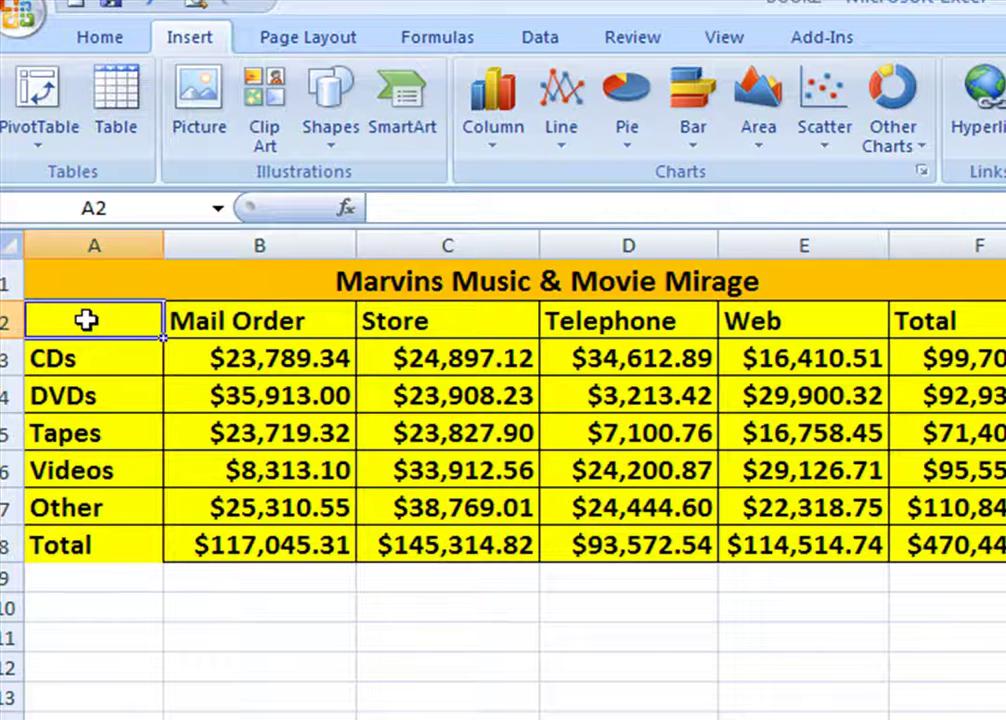
pyautogui.moveTo(87, 320); pyautogui.dragTo(762, 508)
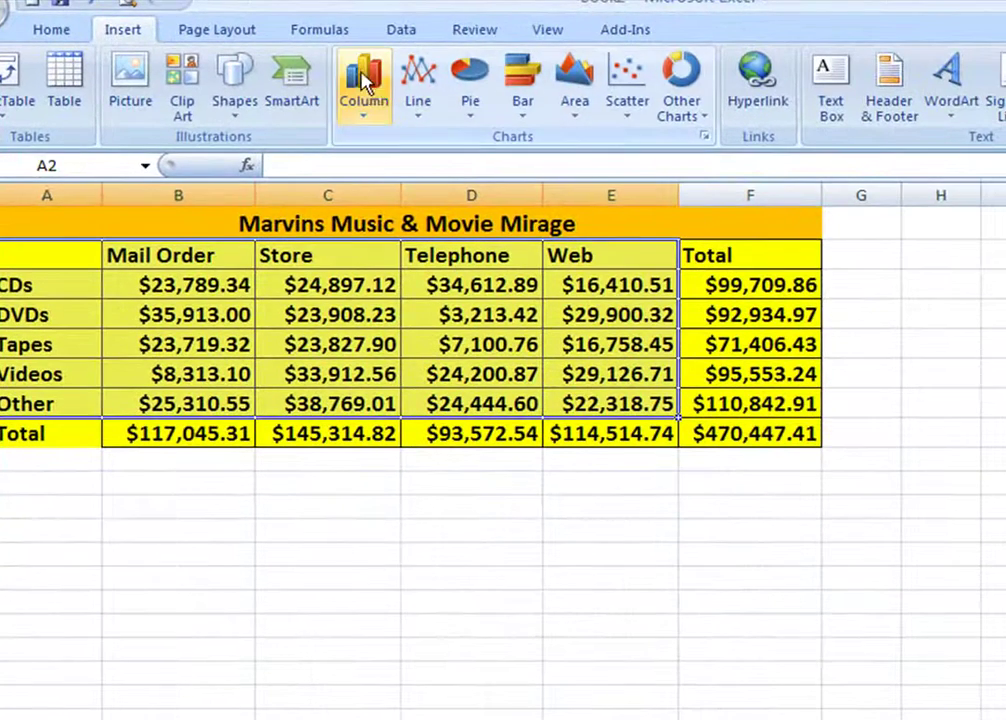
# - Insert a Clustered Column chart, apply Layout 1 with a title, and move it below the table
pyautogui.click(368, 100)
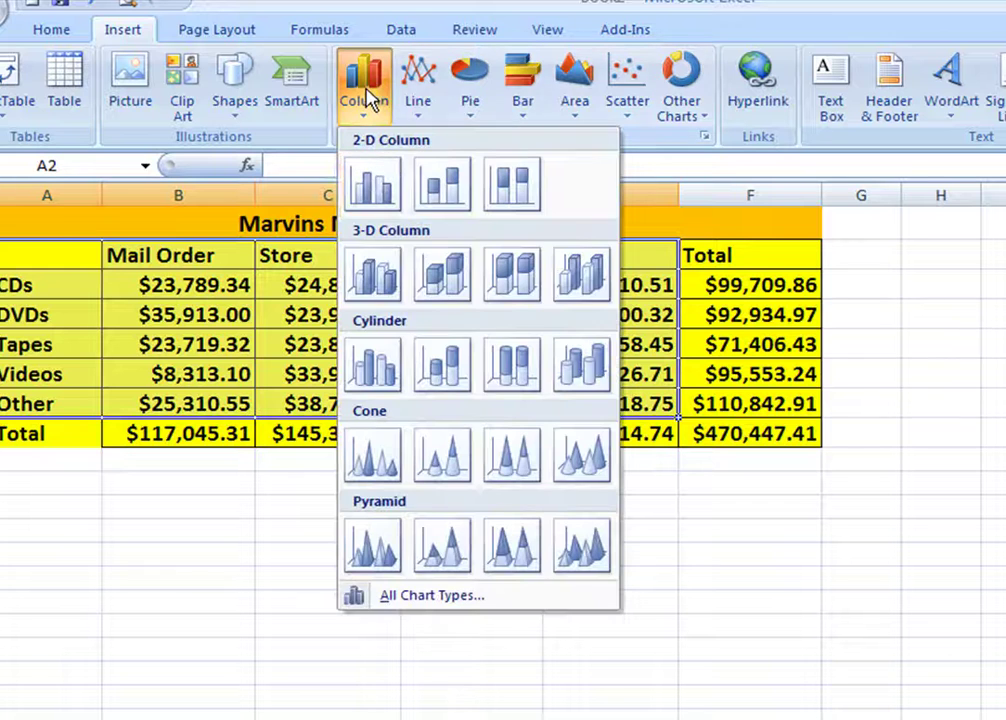
pyautogui.click(374, 195)
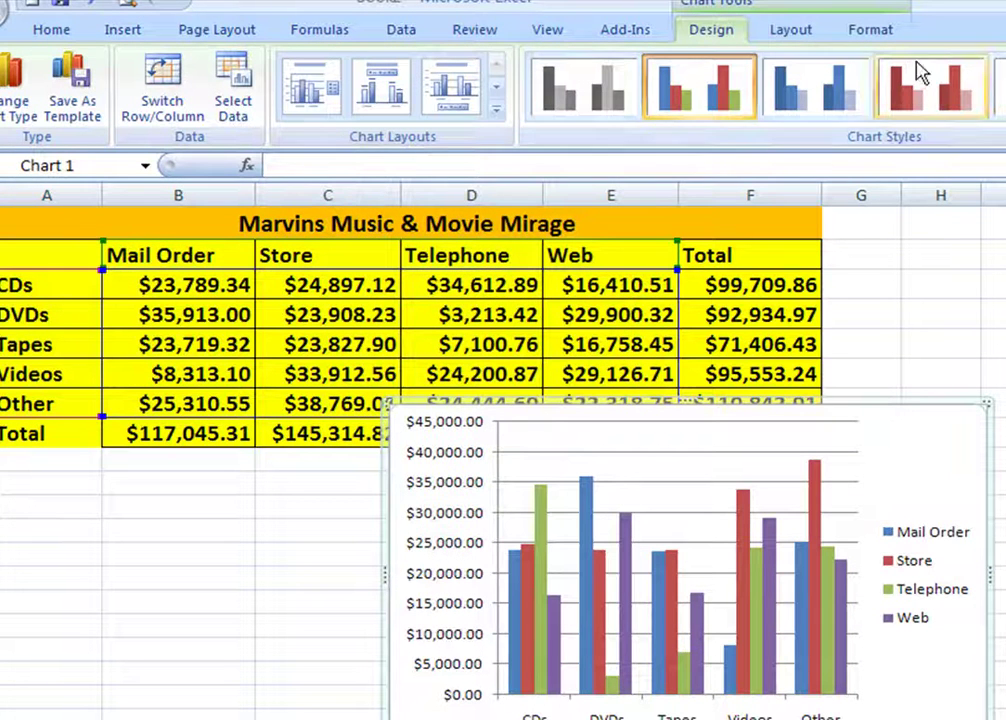
pyautogui.click(322, 110)
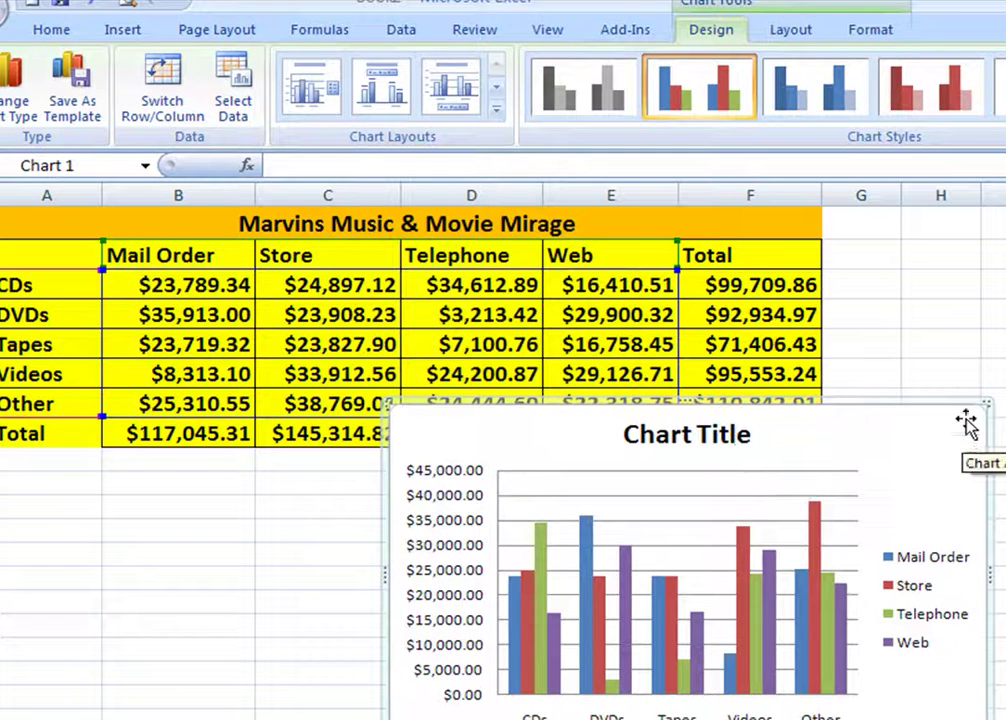
pyautogui.moveTo(968, 422); pyautogui.dragTo(593, 508)
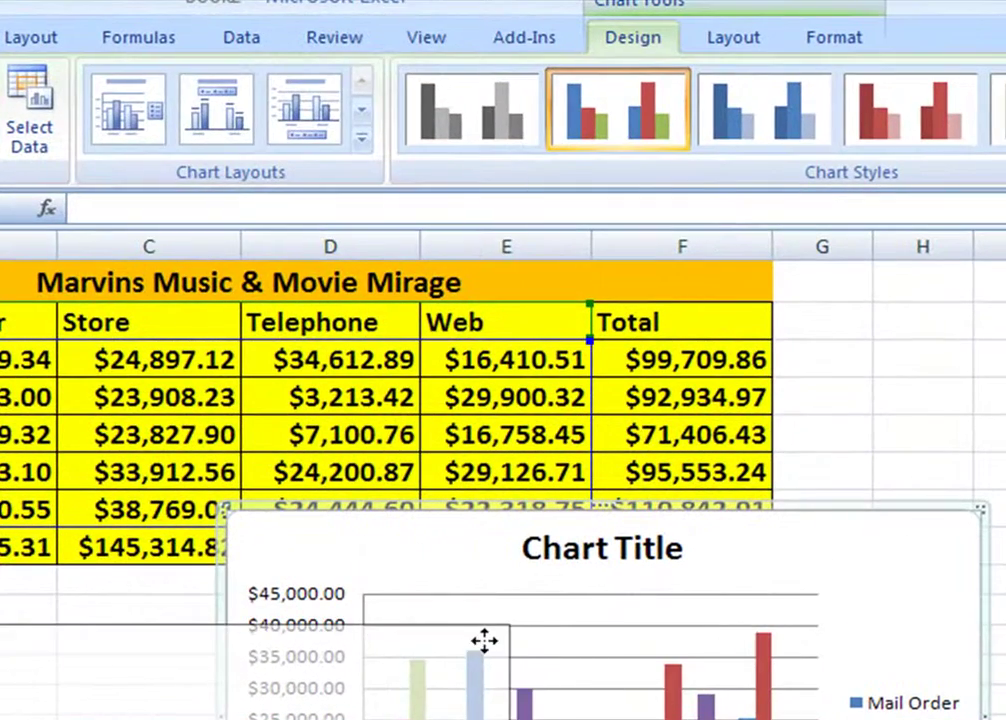
pyautogui.moveTo(484, 641); pyautogui.dragTo(447, 642)
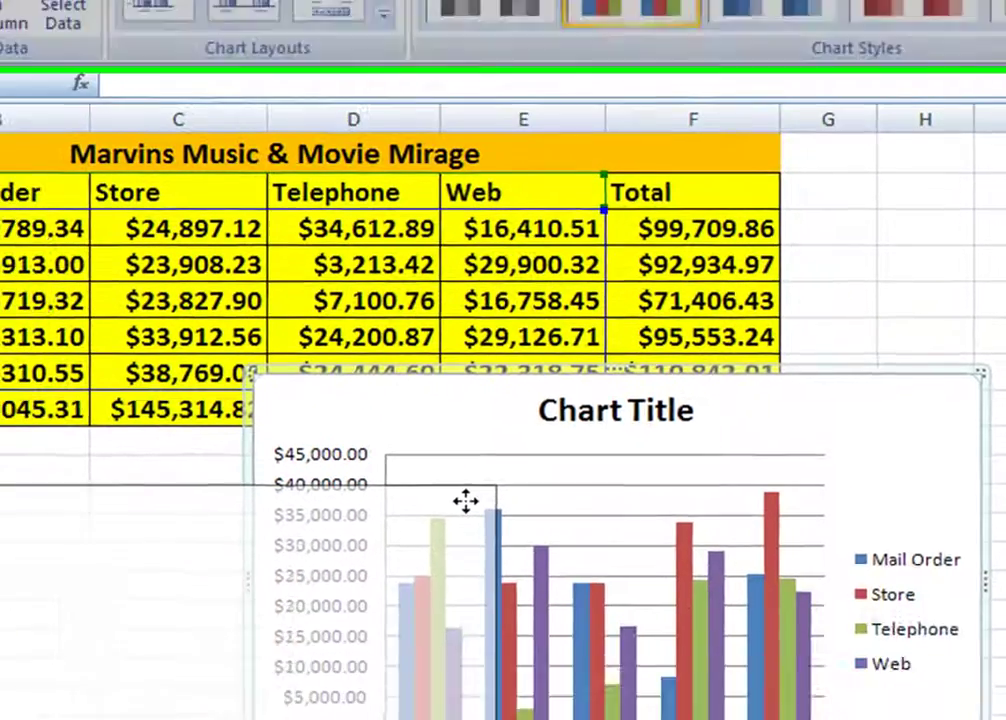
pyautogui.moveTo(466, 500); pyautogui.dragTo(10, 612)
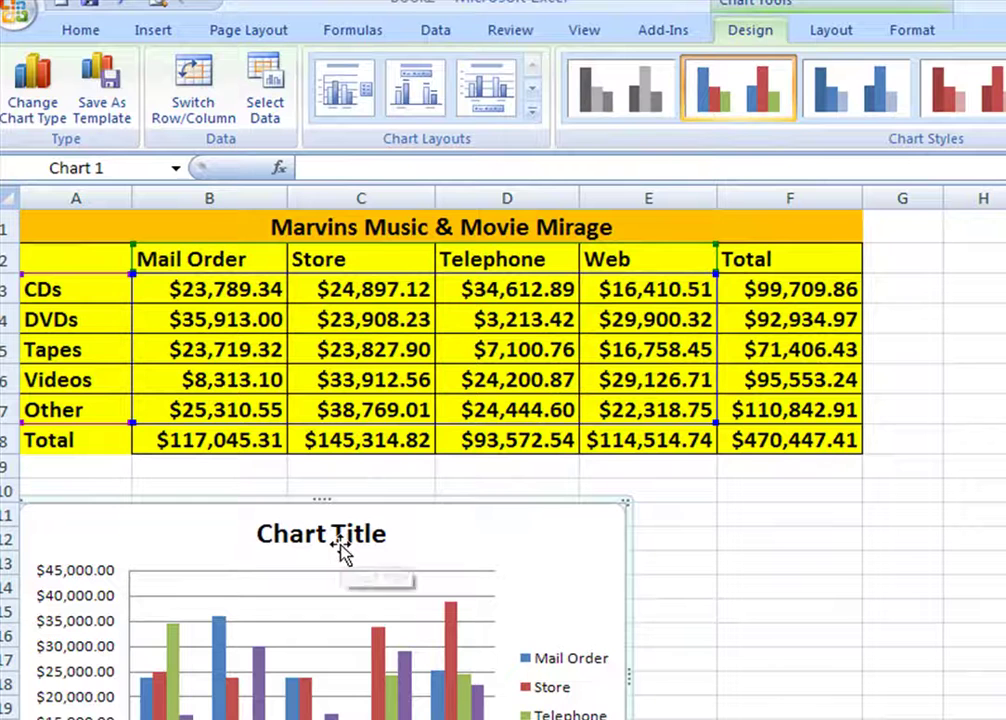
# - Copy 'Marvins Music & Movie Mirage' from A1's formula bar and paste it over the Chart Title placeholder
pyautogui.click(372, 228)
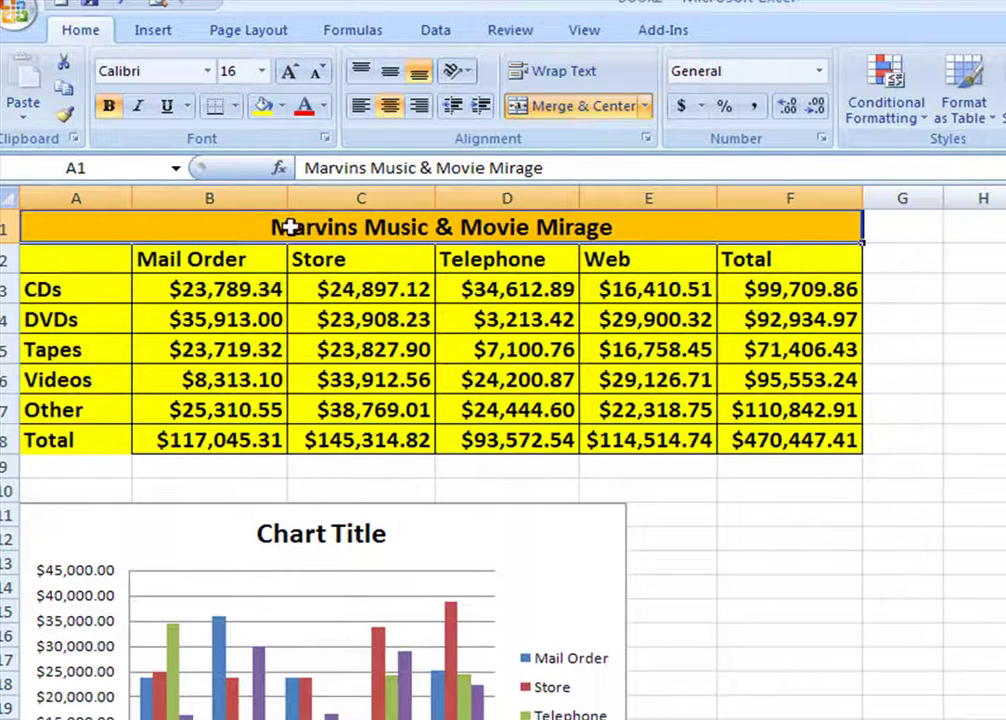
pyautogui.click(307, 168)
pyautogui.moveTo(307, 168); pyautogui.dragTo(563, 166)
pyautogui.hotkey('ctrl', 'c')
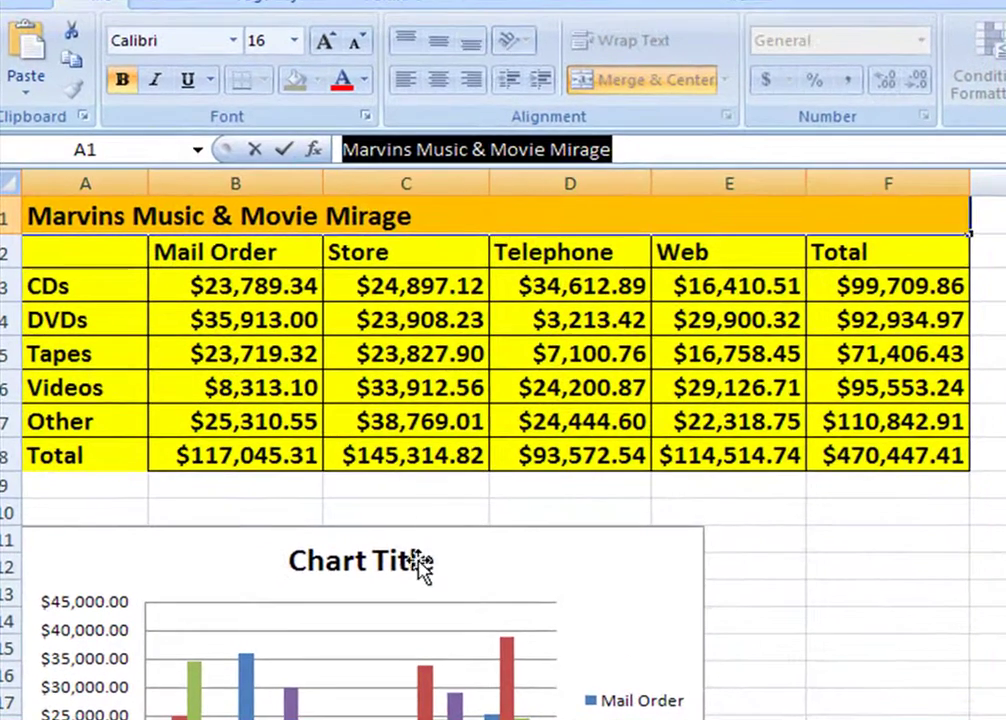
pyautogui.click(373, 535)
pyautogui.moveTo(420, 562); pyautogui.dragTo(293, 561)
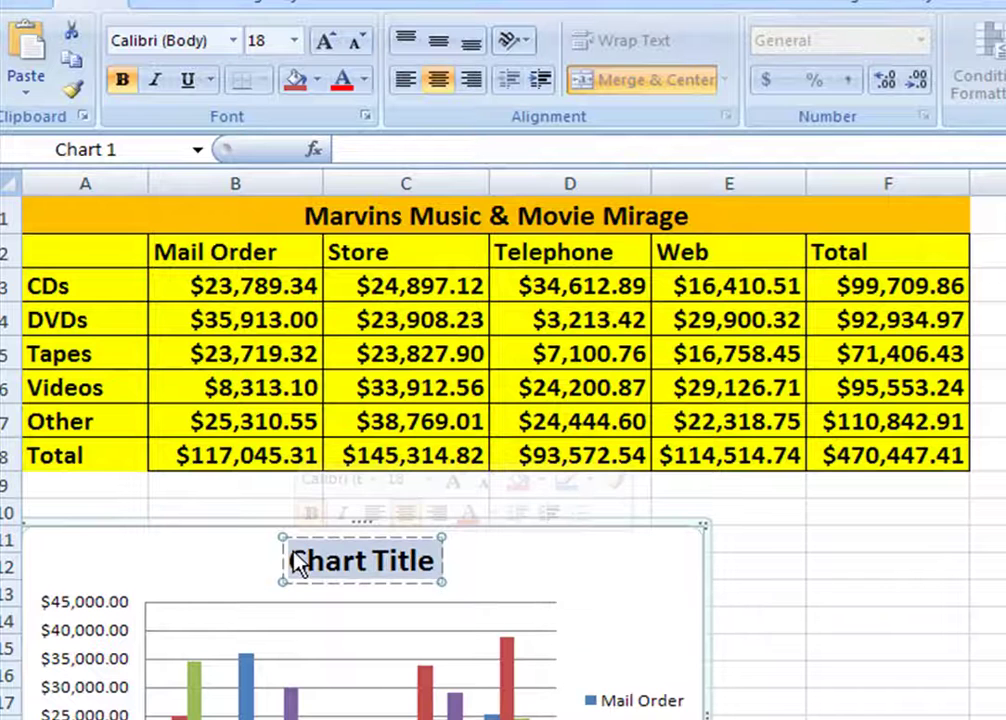
pyautogui.hotkey('ctrl', 'v')
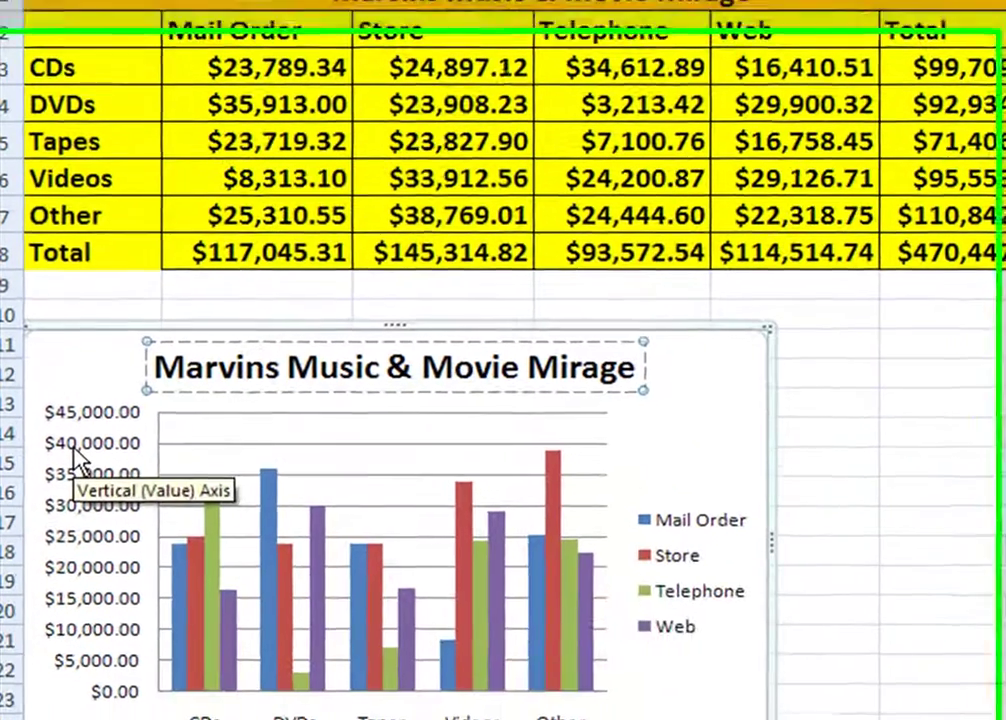
# - Format the value axis as Number and fix its major unit at 10,000
pyautogui.click(80, 655)
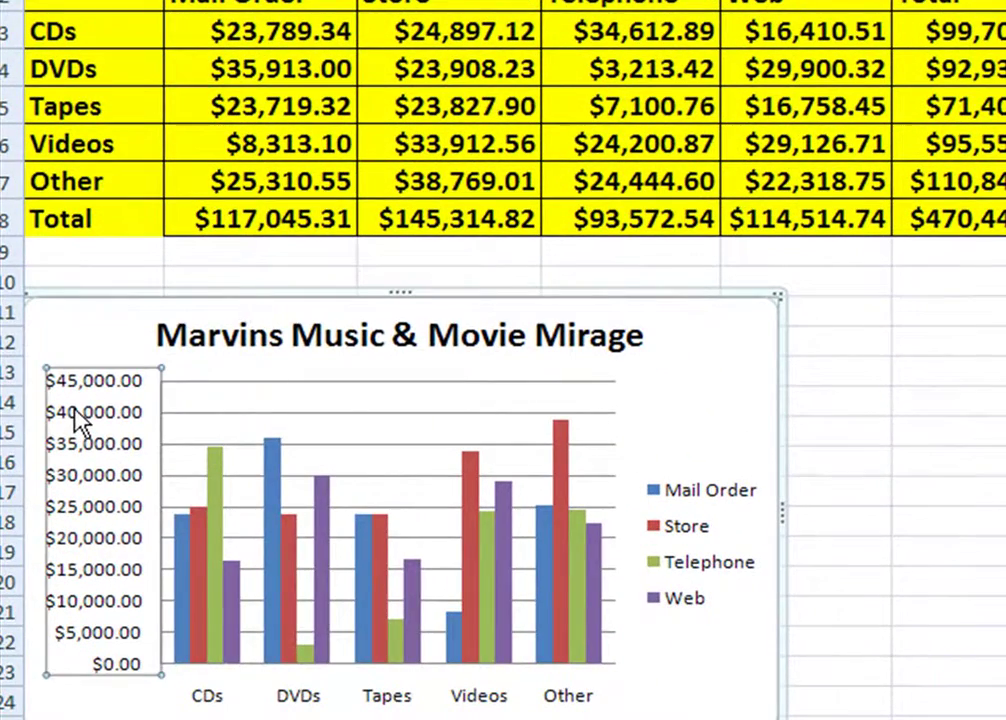
pyautogui.rightClick(80, 421)
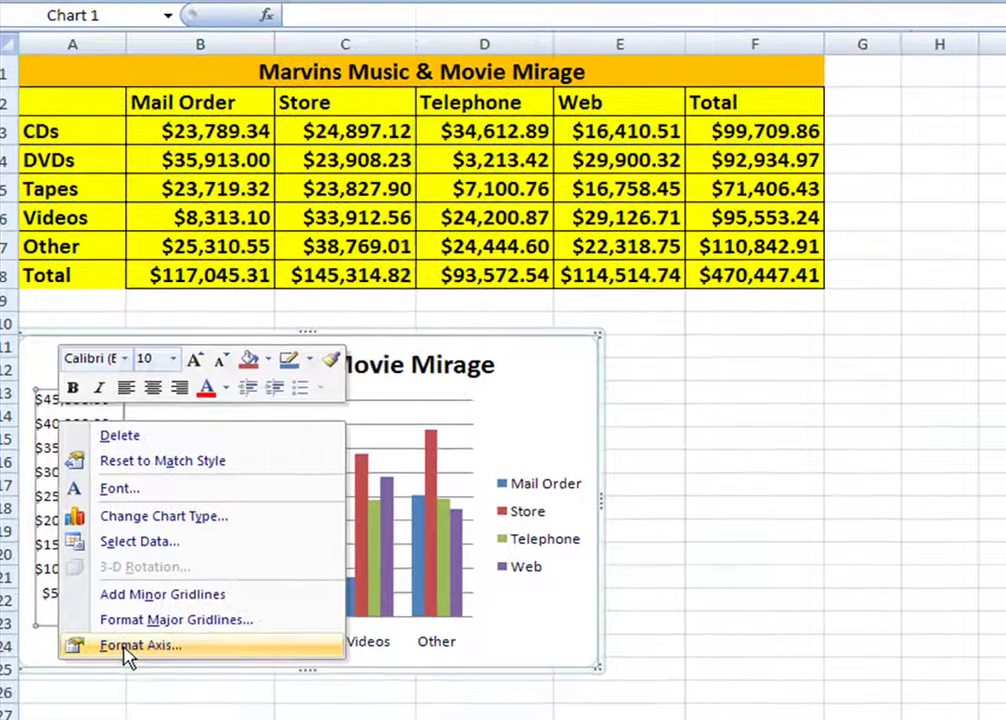
pyautogui.click(183, 700)
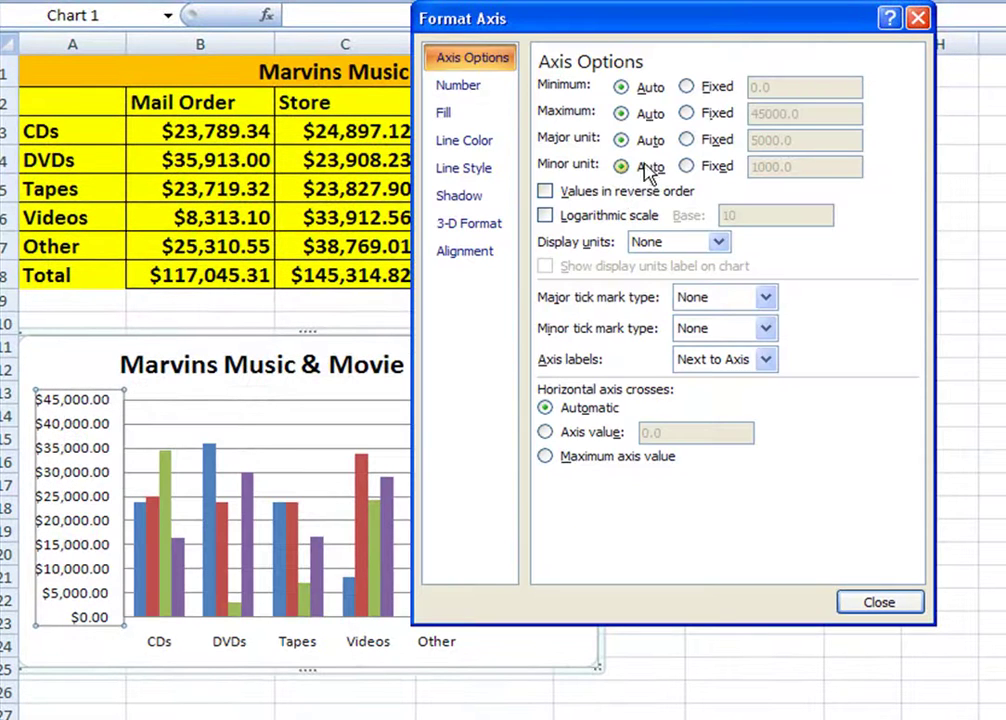
pyautogui.click(489, 92)
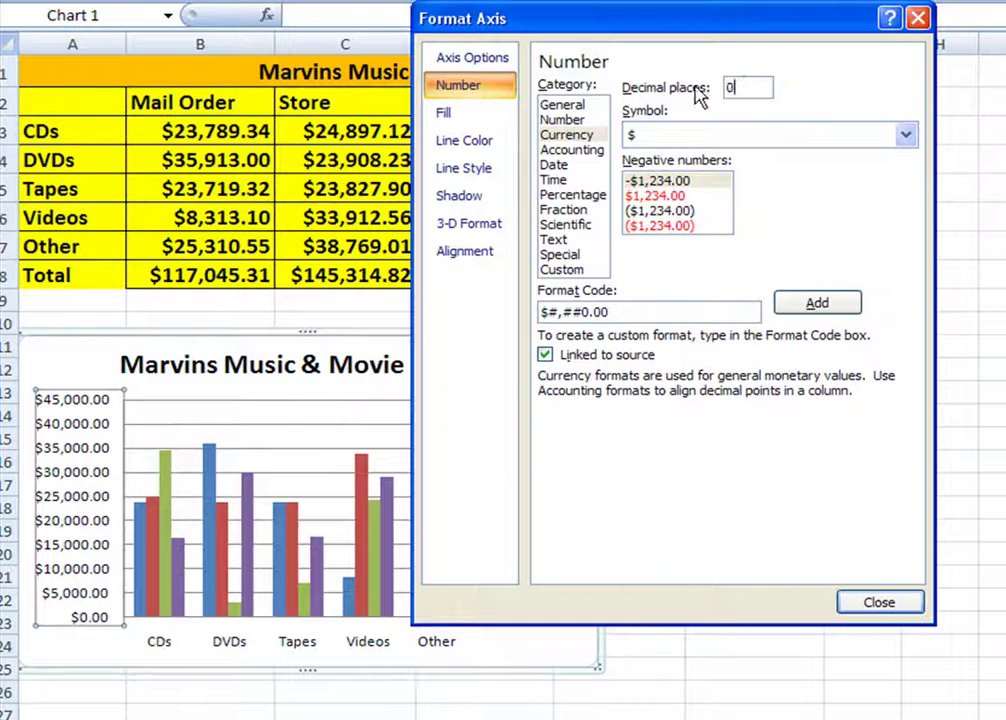
pyautogui.click(580, 121)
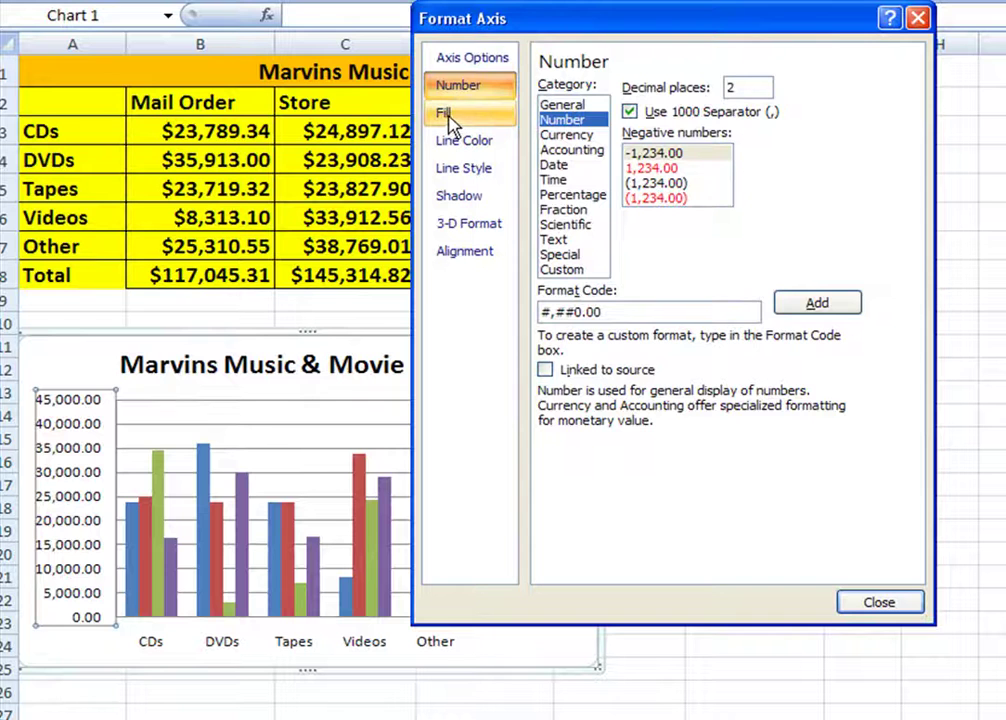
pyautogui.click(476, 62)
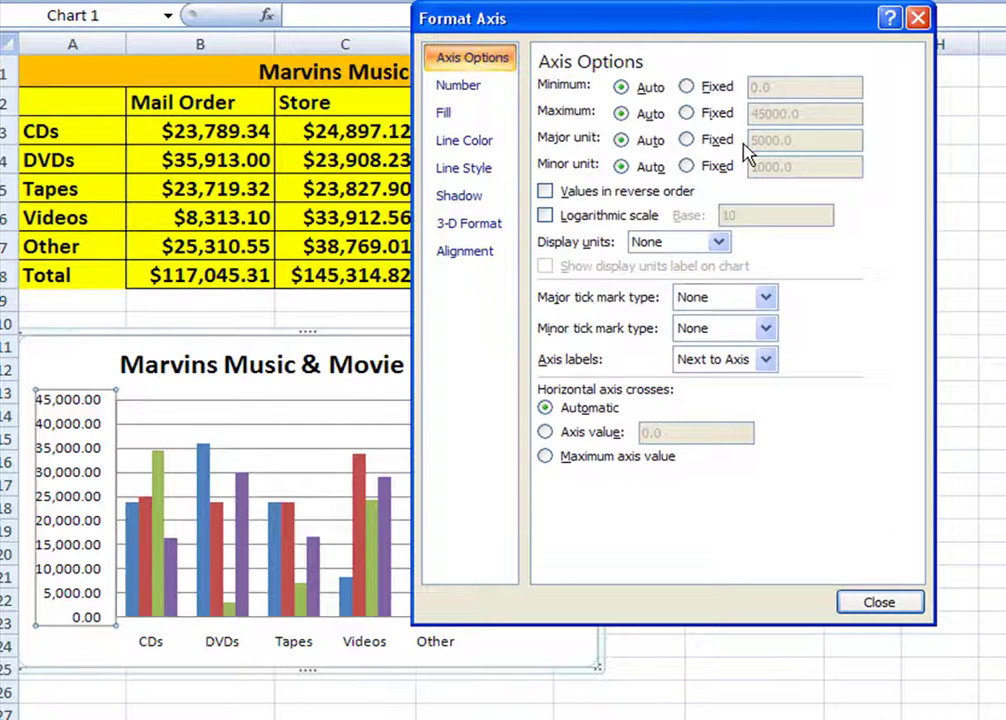
pyautogui.click(687, 141)
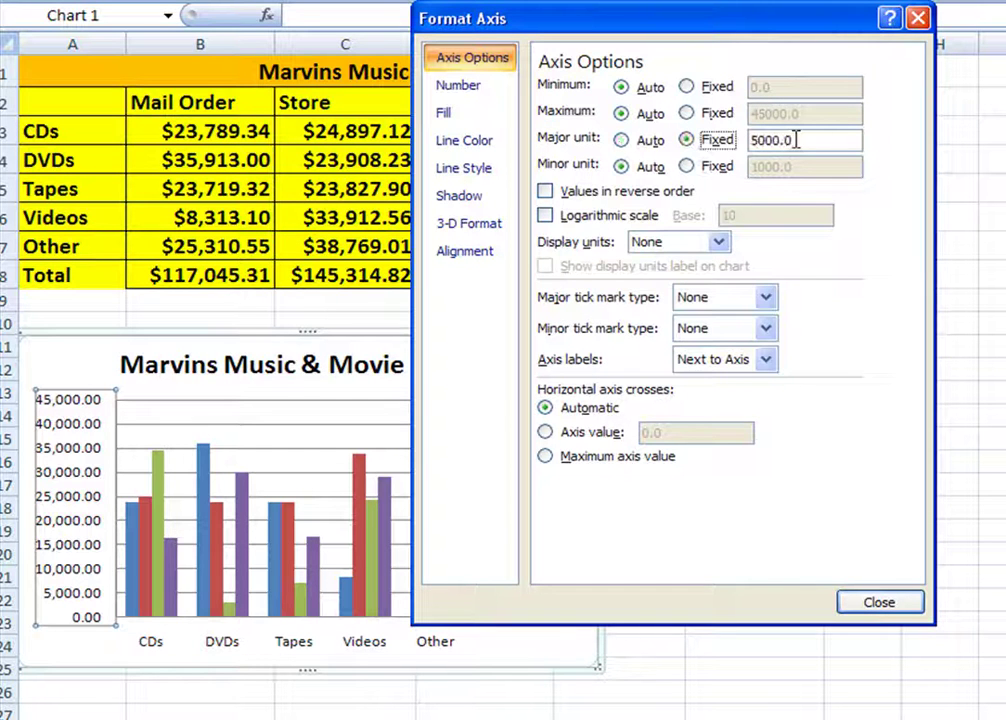
pyautogui.moveTo(797, 140); pyautogui.dragTo(721, 136)
pyautogui.write('10')
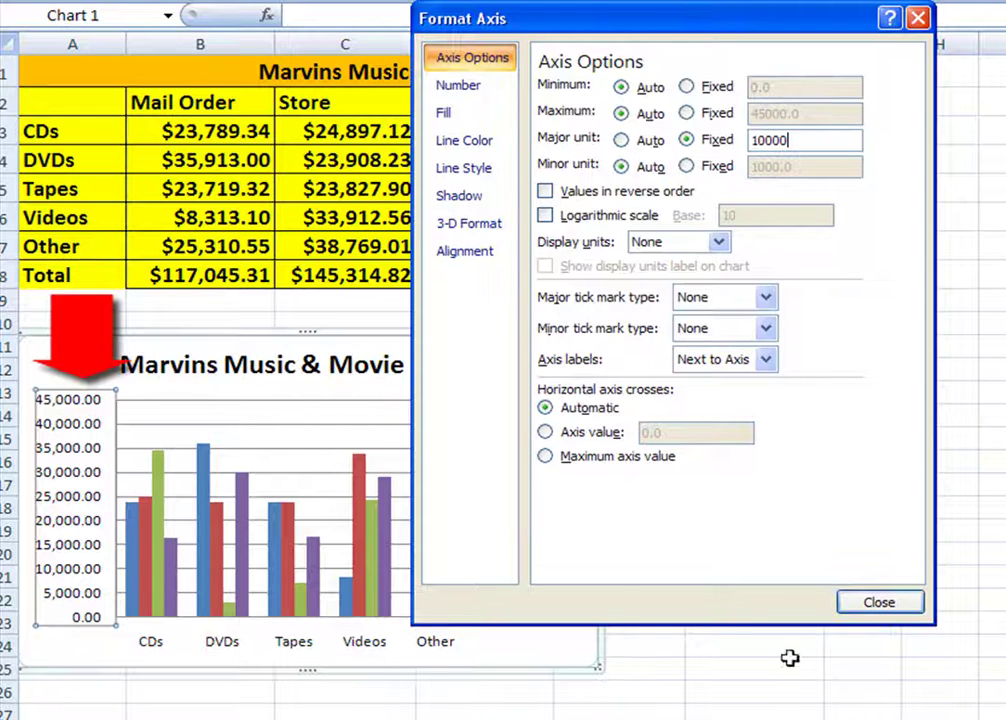
pyautogui.click(870, 604)
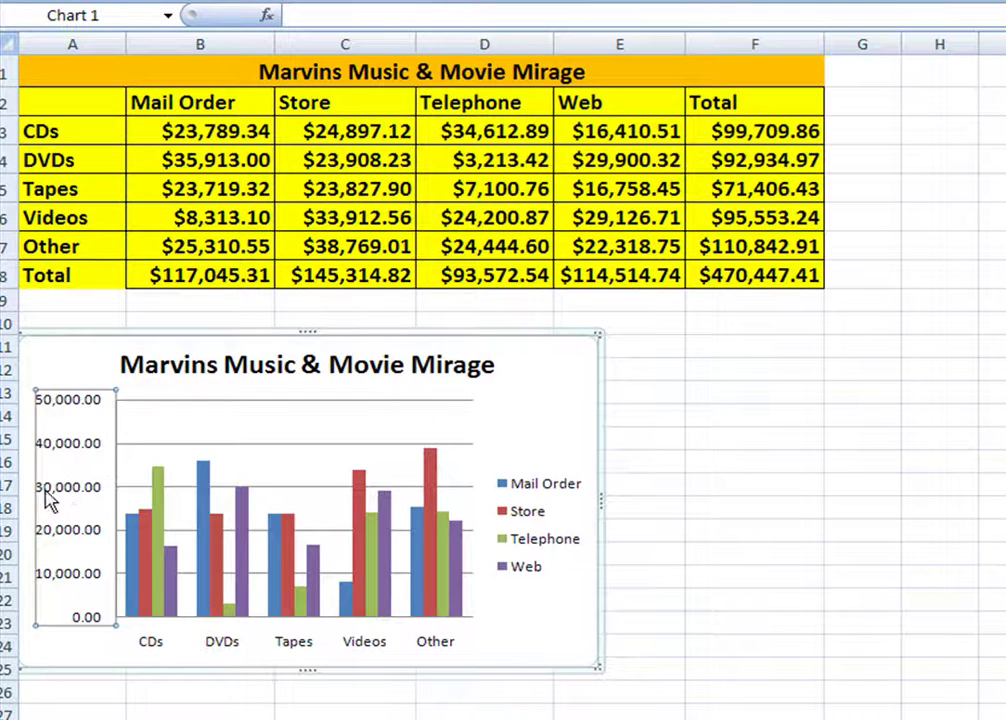
# - Raise the value-axis label font size to 11.8 pt through the Font dialog
pyautogui.rightClick(67, 455)
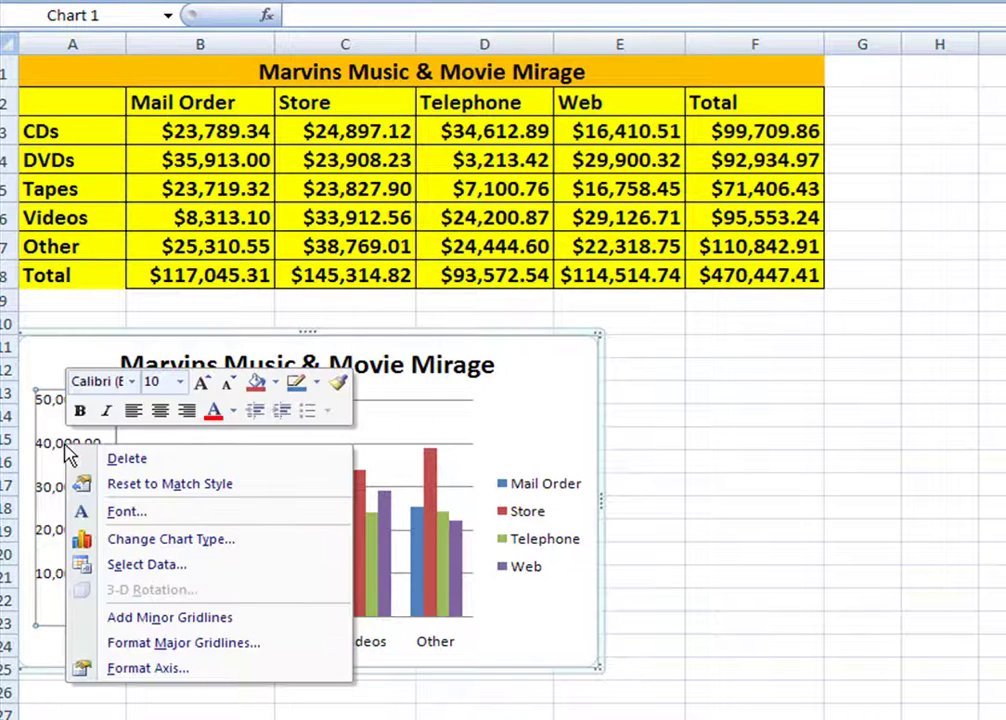
pyautogui.click(127, 513)
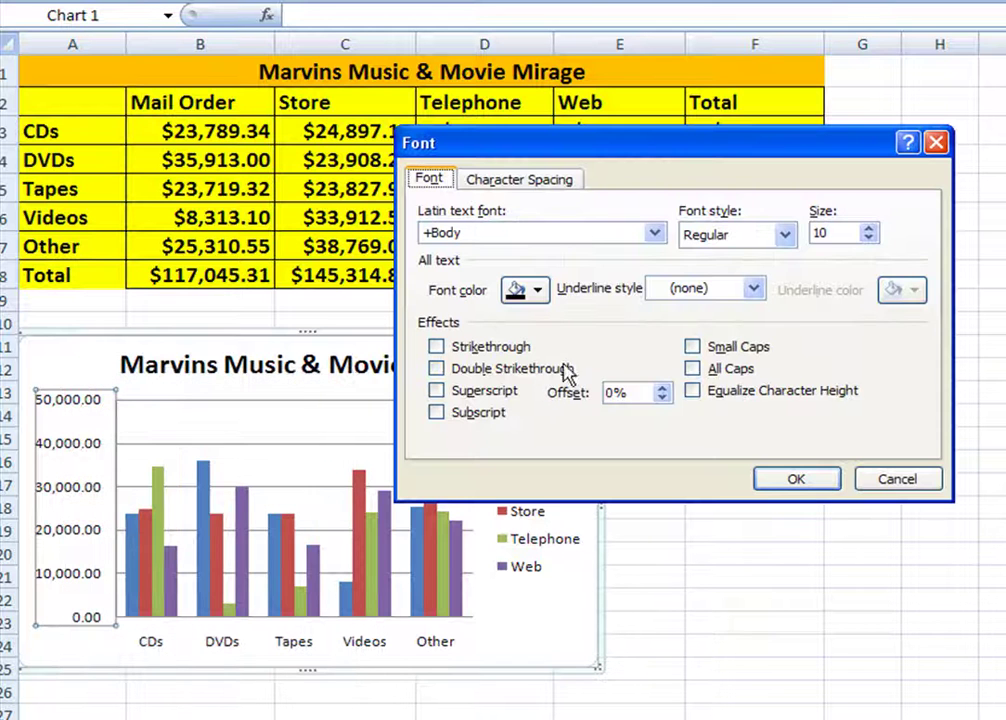
pyautogui.click(867, 230)
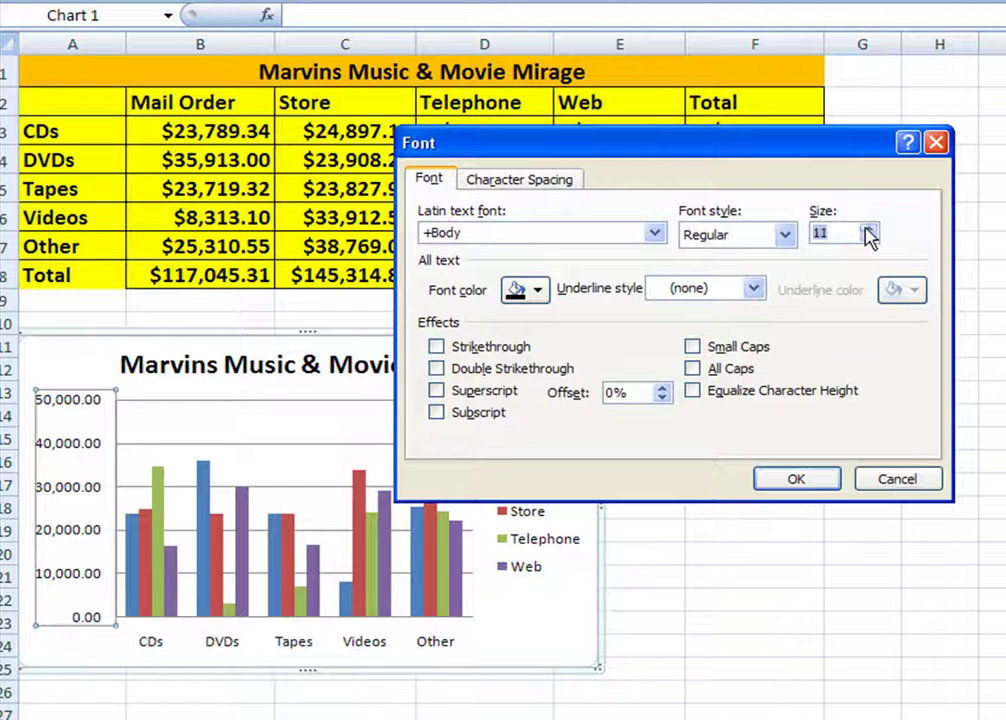
pyautogui.click(867, 230)
pyautogui.click(795, 478)
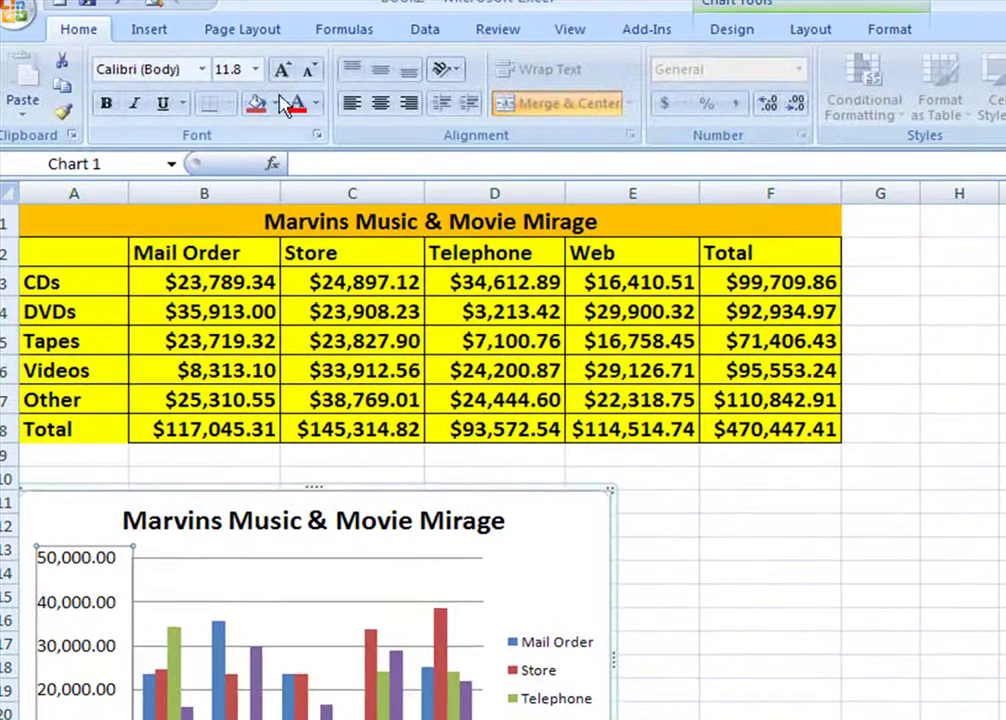
# - Review the Page Setup settings, then print-preview the selected chart on its own
pyautogui.click(268, 34)
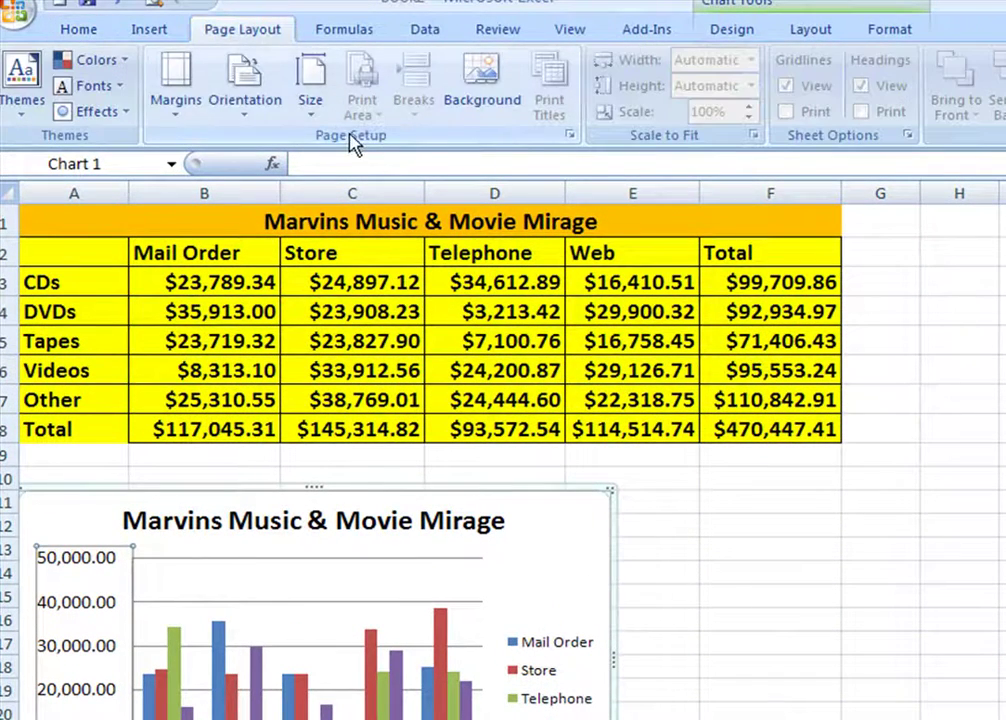
pyautogui.click(569, 136)
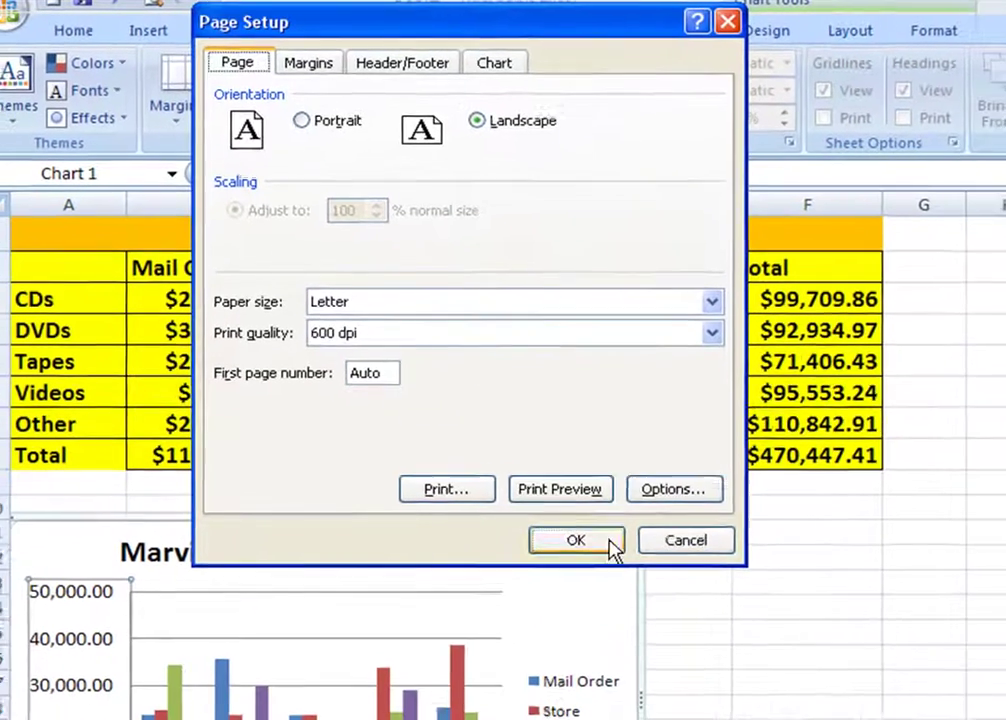
pyautogui.click(668, 624)
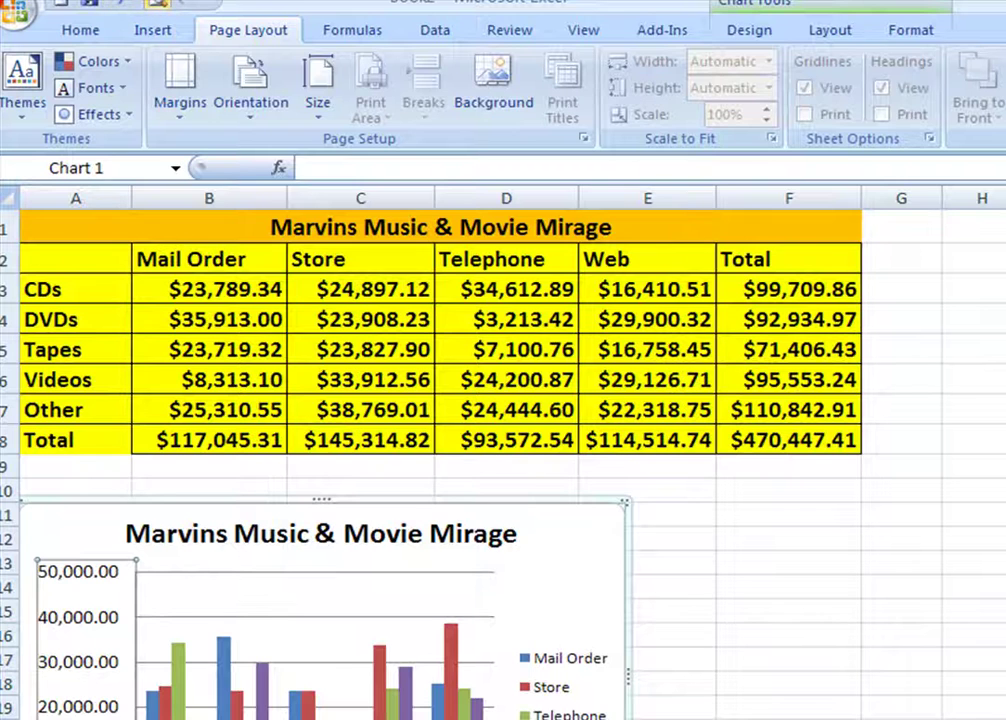
pyautogui.hotkey('ctrl', 'F2')
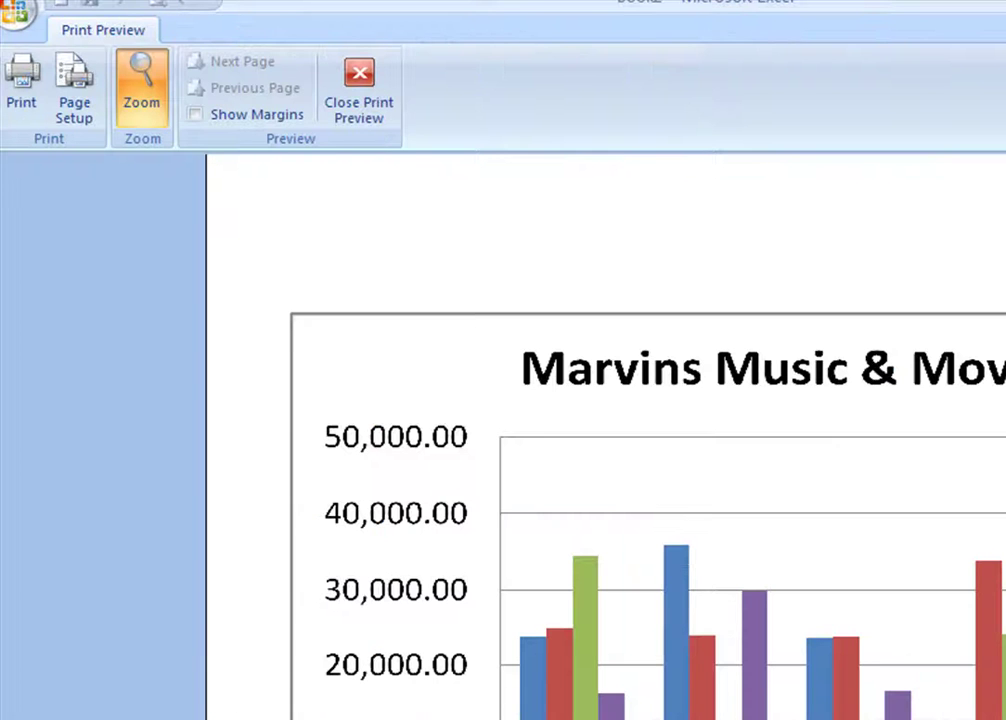
pyautogui.click(359, 88)
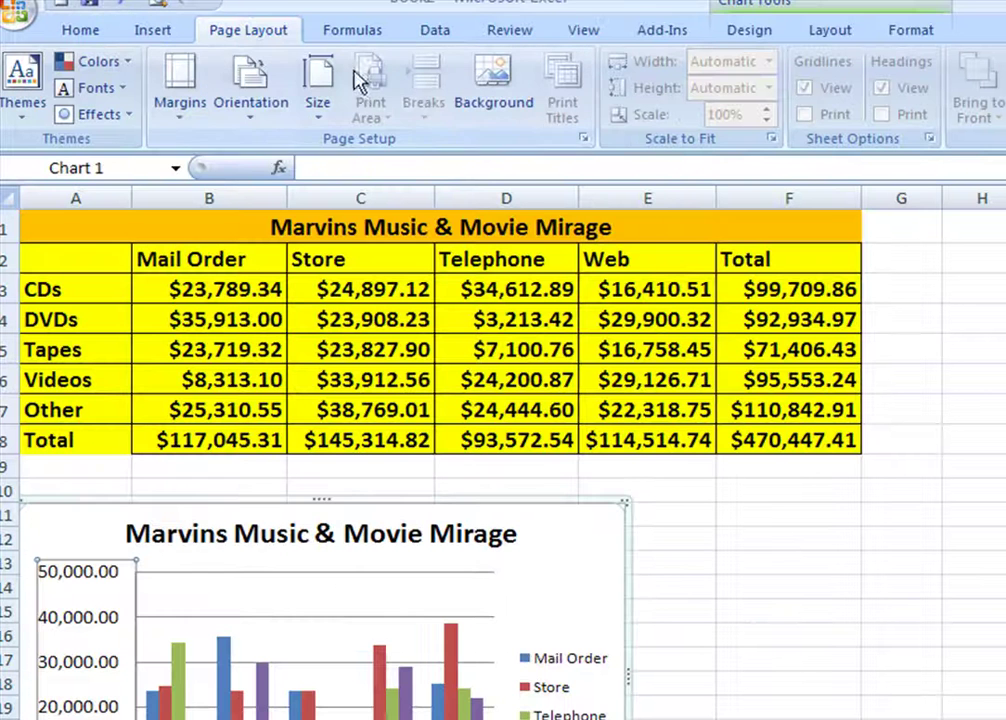
# - Print-preview the whole sheet with the table and chart, then return to the worksheet
pyautogui.click(694, 519)
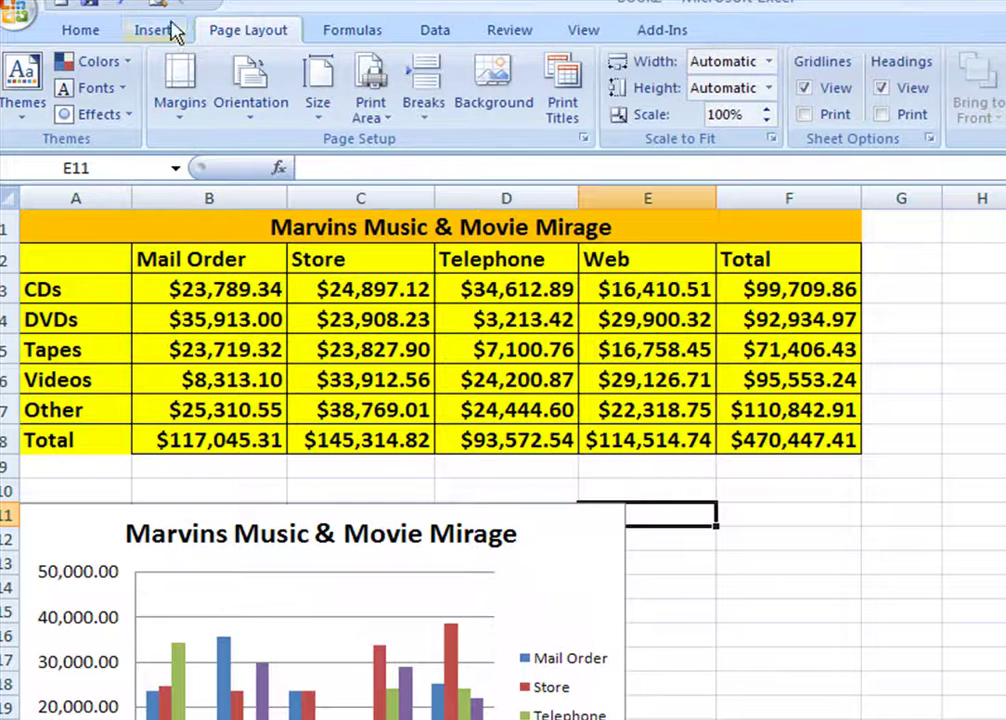
pyautogui.click(128, 5)
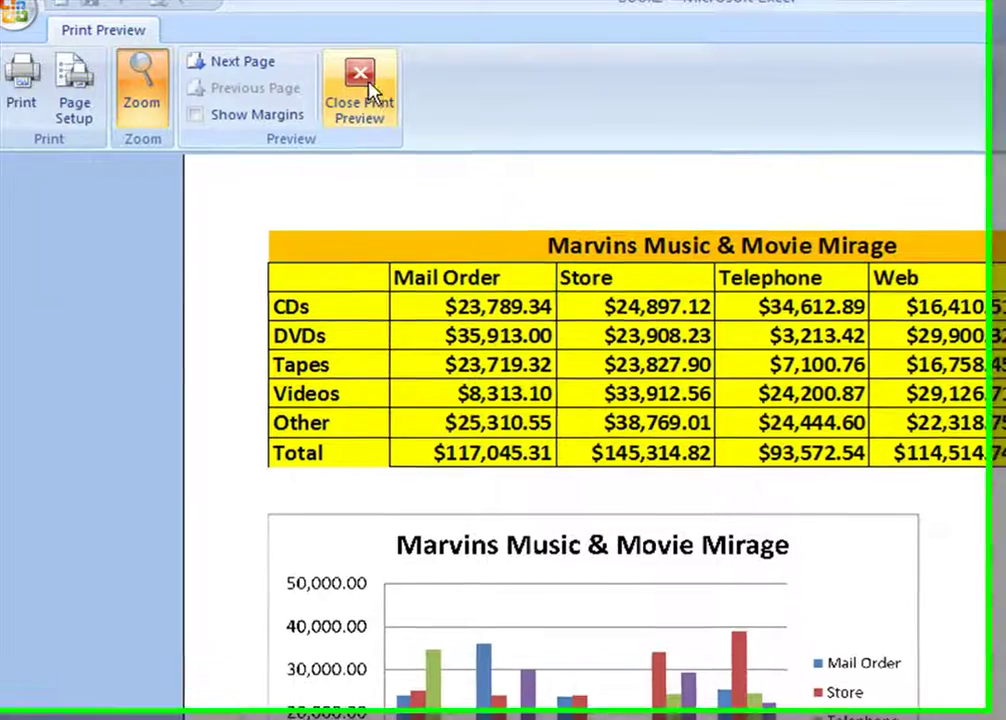
pyautogui.click(368, 88)
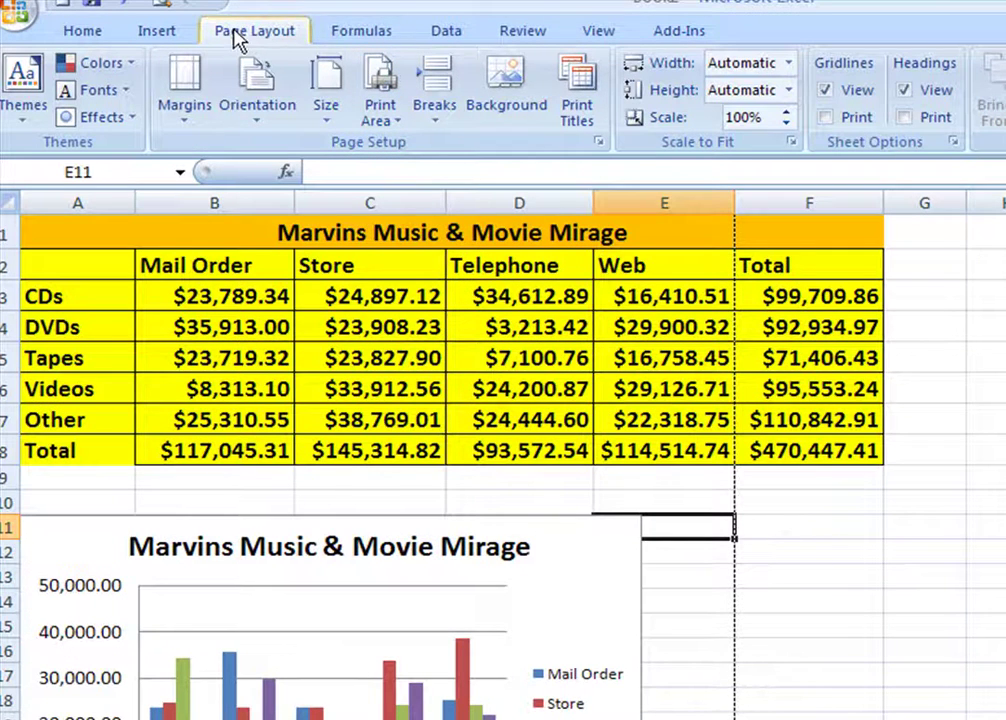
# - In Page Setup's Sheet options, turn on printing of gridlines and row and column headings
pyautogui.click(601, 146)
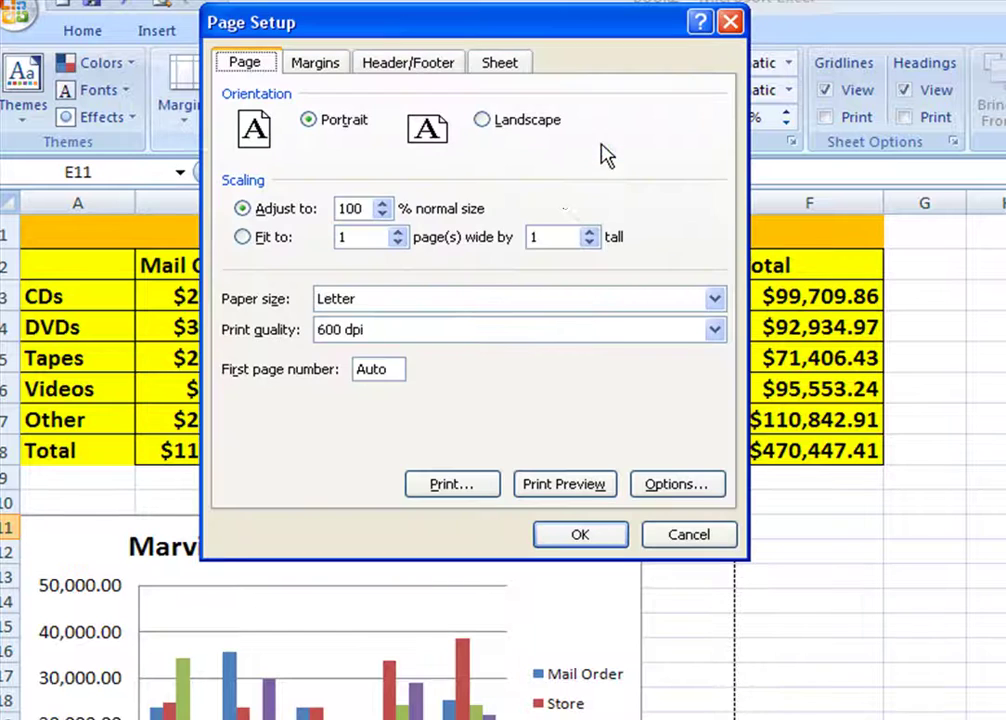
pyautogui.click(499, 66)
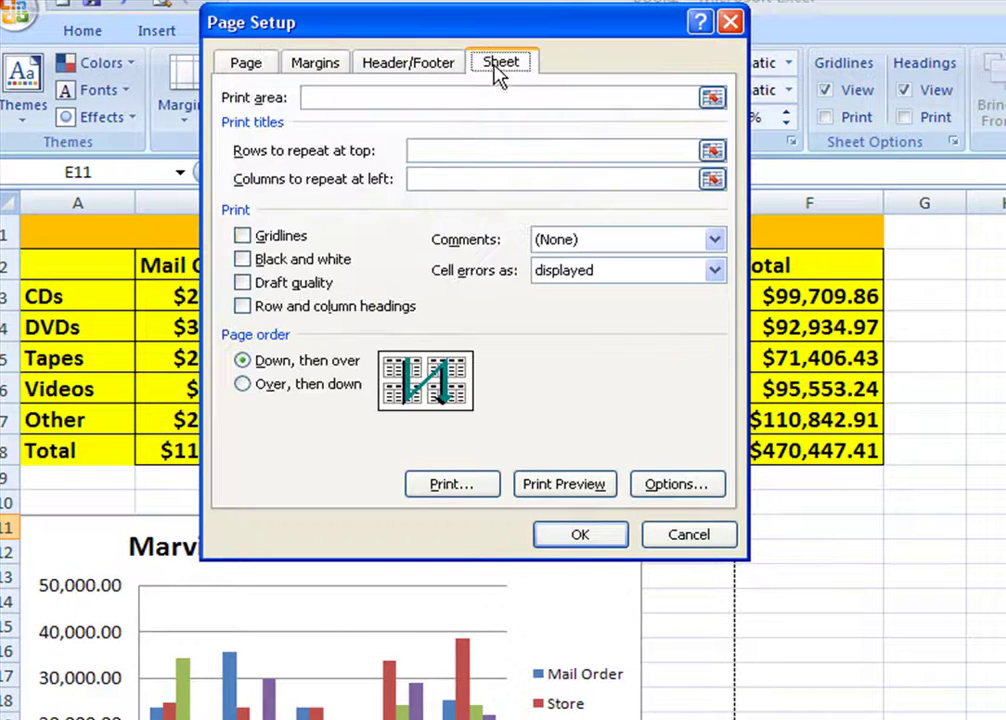
pyautogui.click(242, 236)
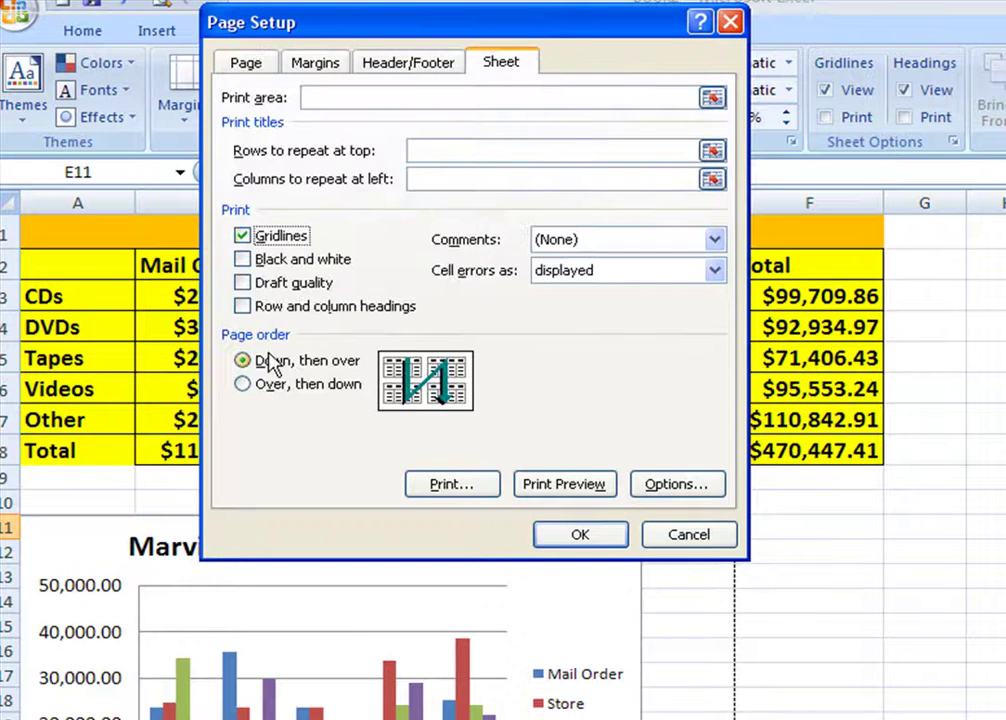
pyautogui.click(242, 307)
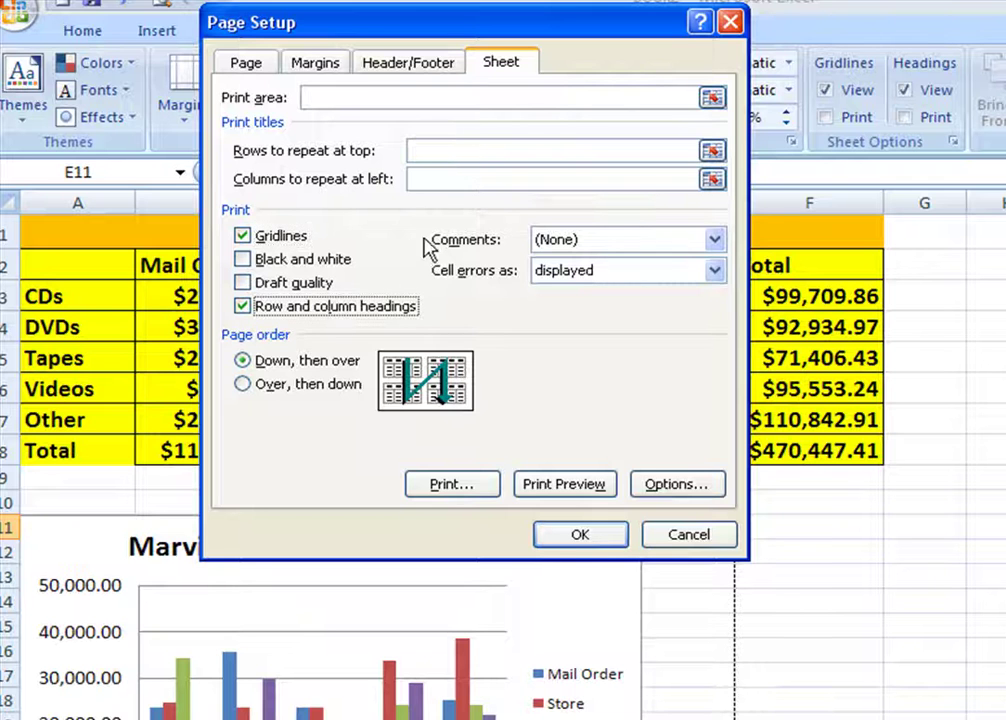
pyautogui.click(383, 66)
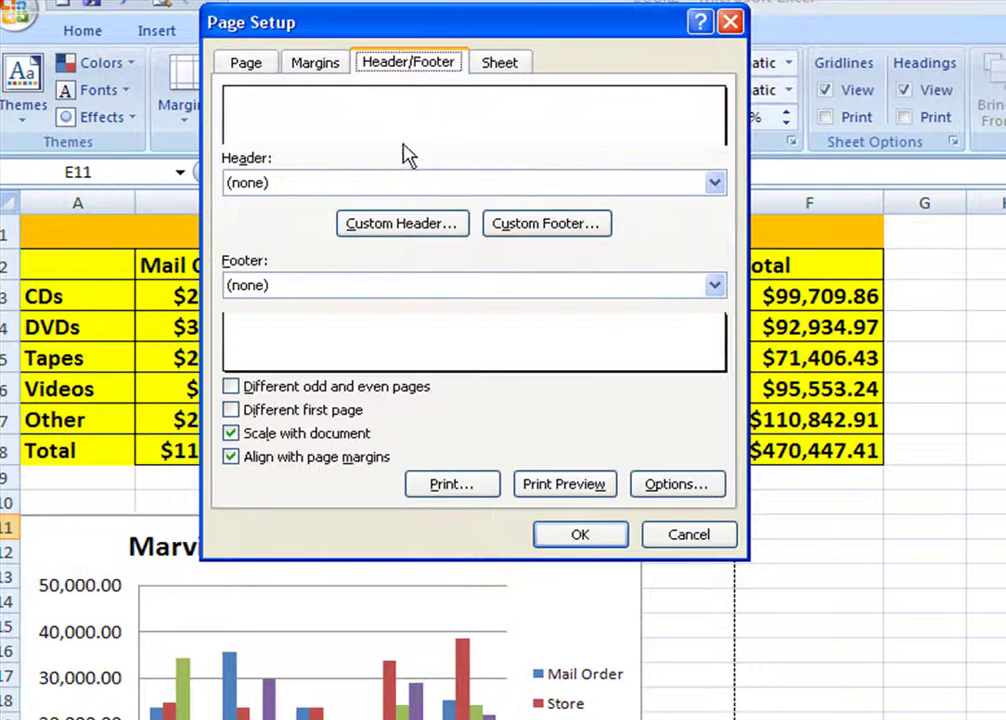
# - Add a custom header with a name at left and date 7/14/2009 centred, then print-preview it
pyautogui.click(393, 225)
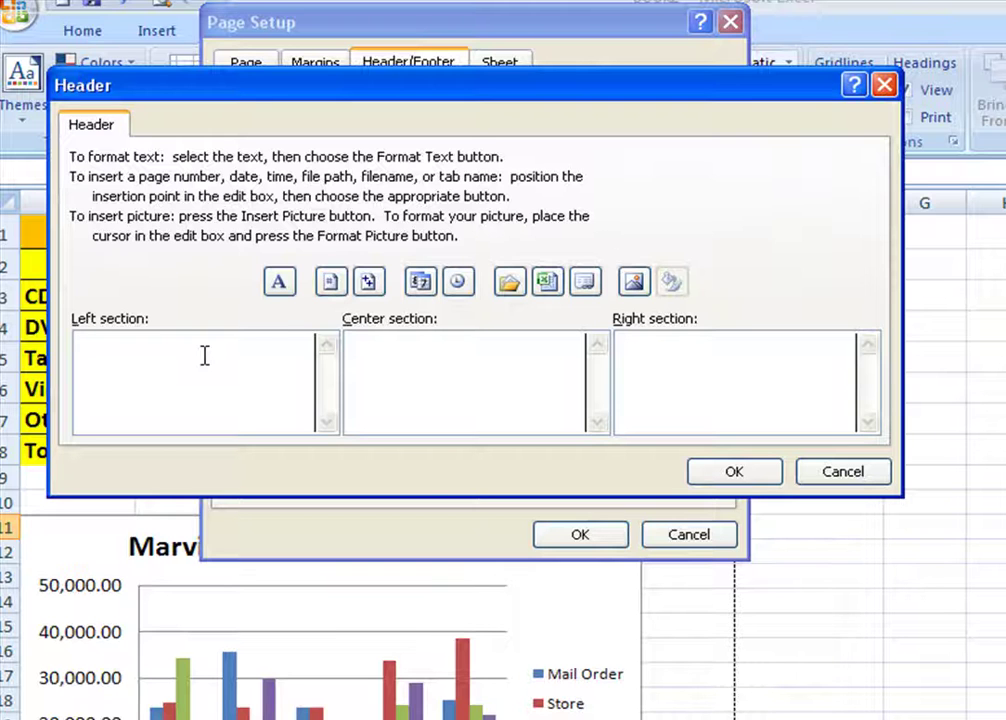
pyautogui.write('Your Name')
pyautogui.press('Tab')
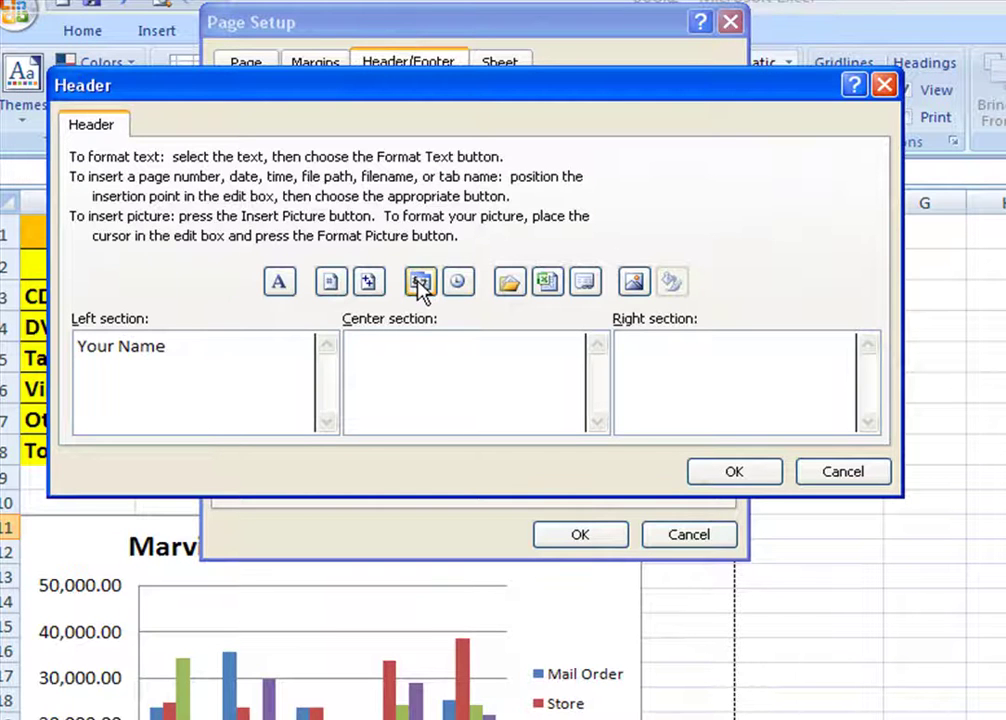
pyautogui.click(419, 283)
pyautogui.click(720, 477)
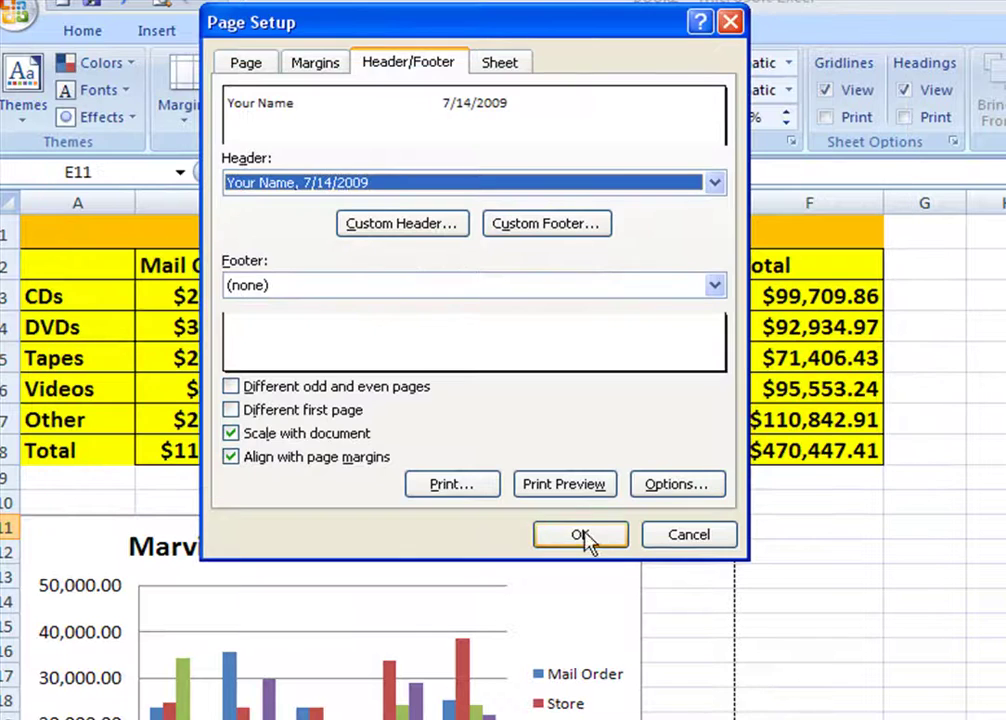
pyautogui.click(581, 536)
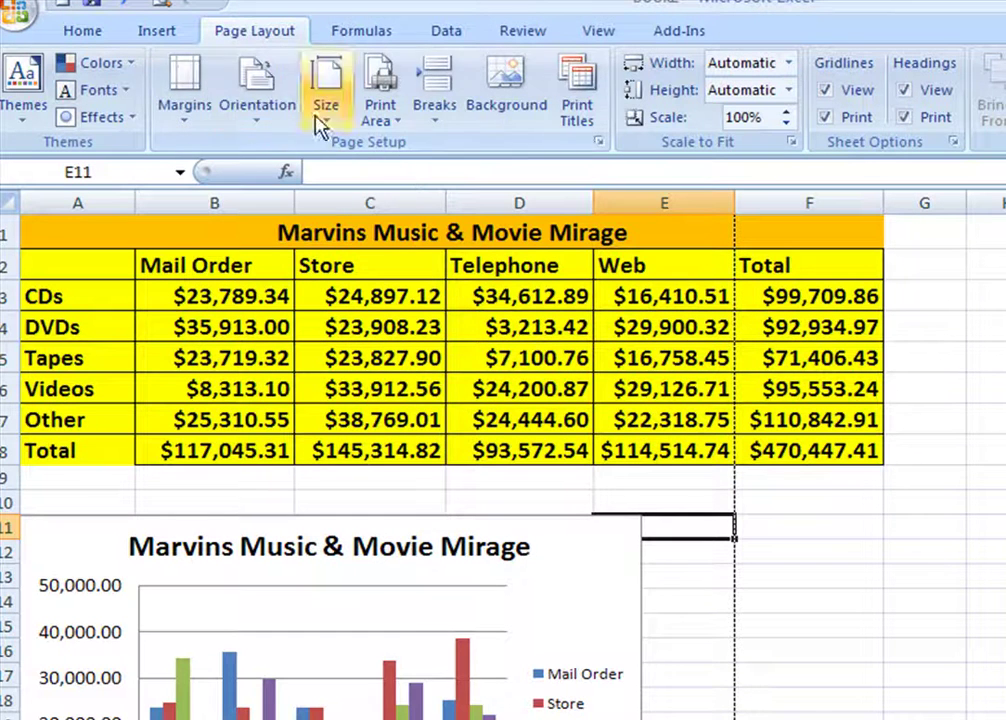
pyautogui.click(162, 8)
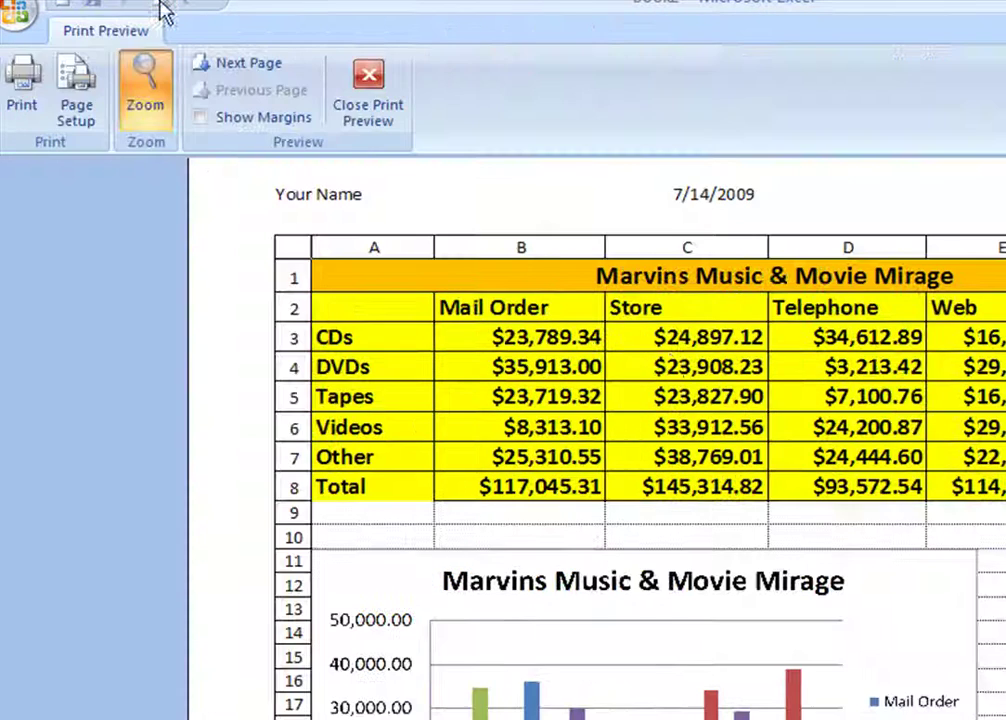